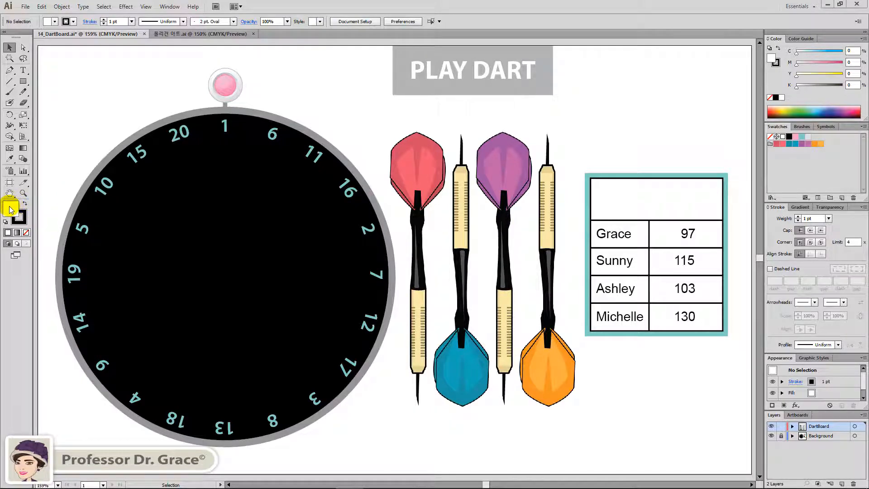
- Set the default fill to none and the stroke to white with a 2 pt weight
key("slash")
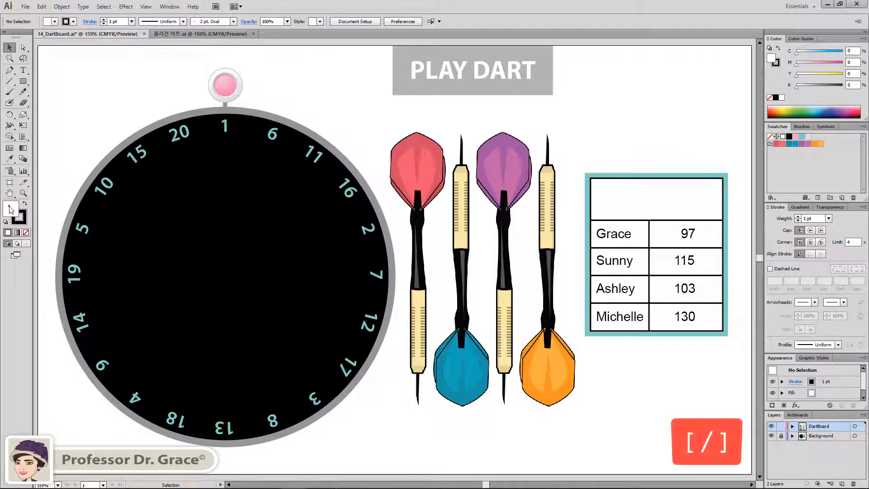
left_click(11, 209)
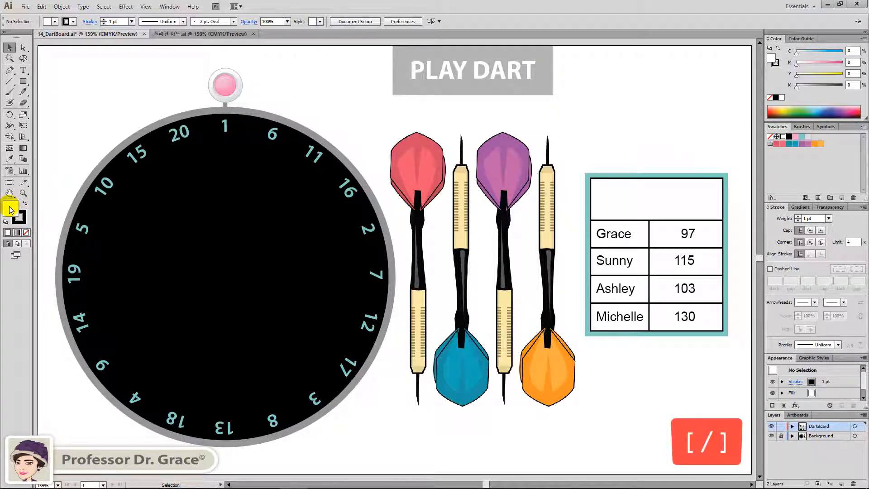
key("slash")
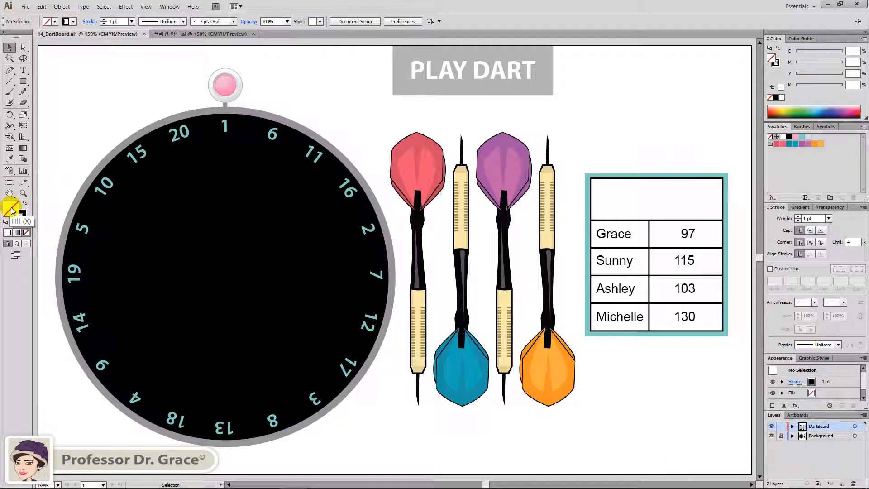
left_click(21, 220)
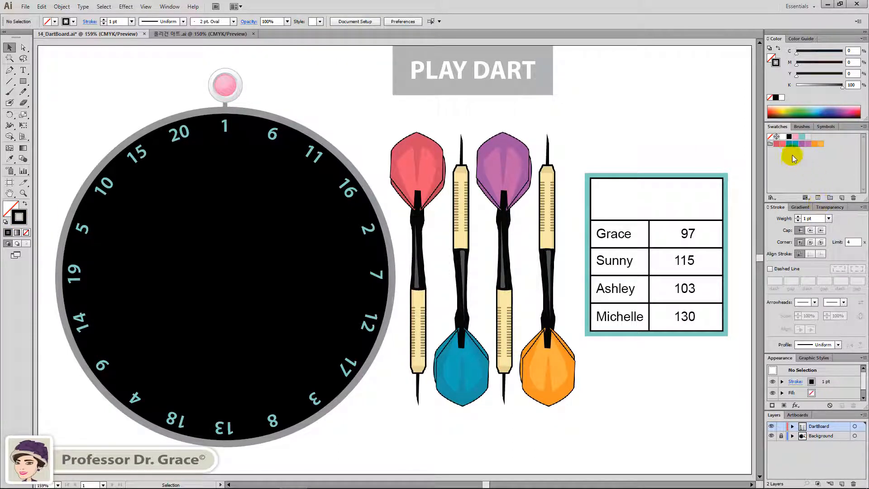
left_click(782, 136)
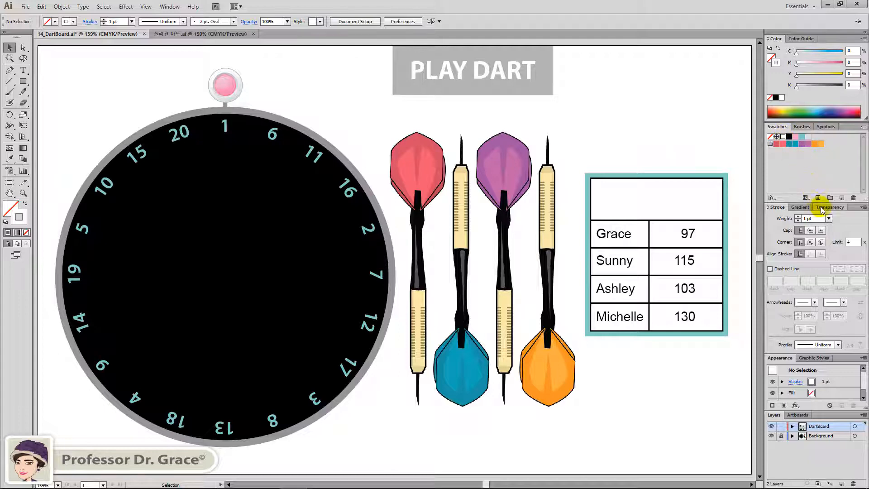
left_click(829, 219)
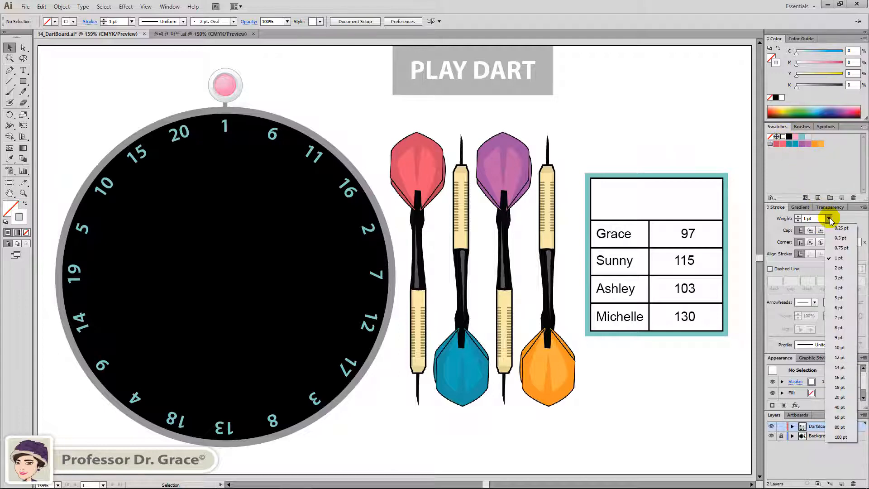
left_click(843, 270)
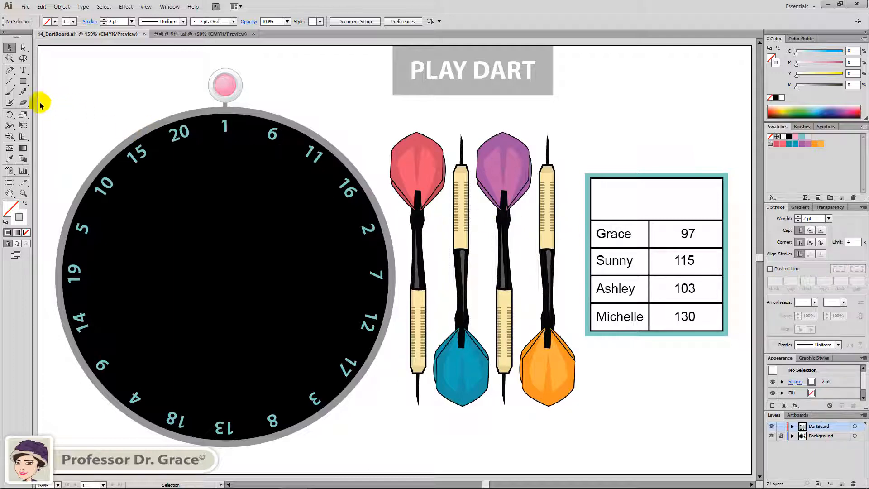
- Create a 16 × 16 cm polar grid with 5 concentric dividers and 20 radial dividers, with Fill Grid enabled
left_click(11, 81)
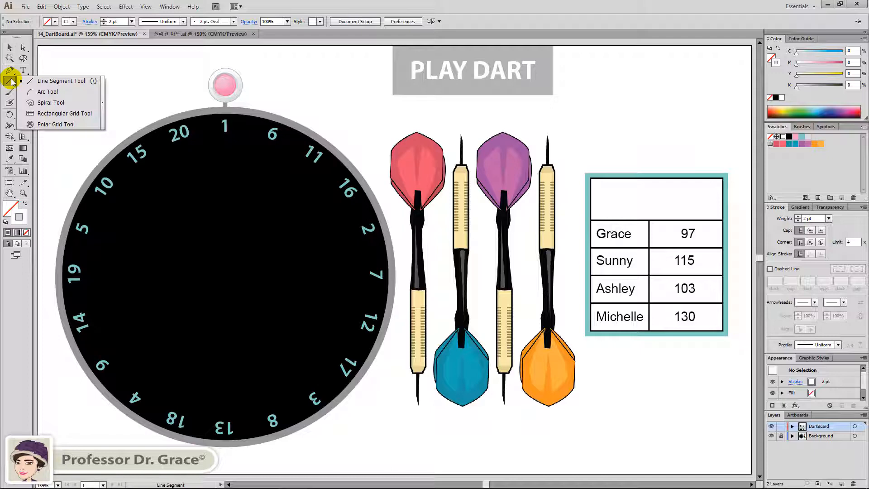
left_click(54, 125)
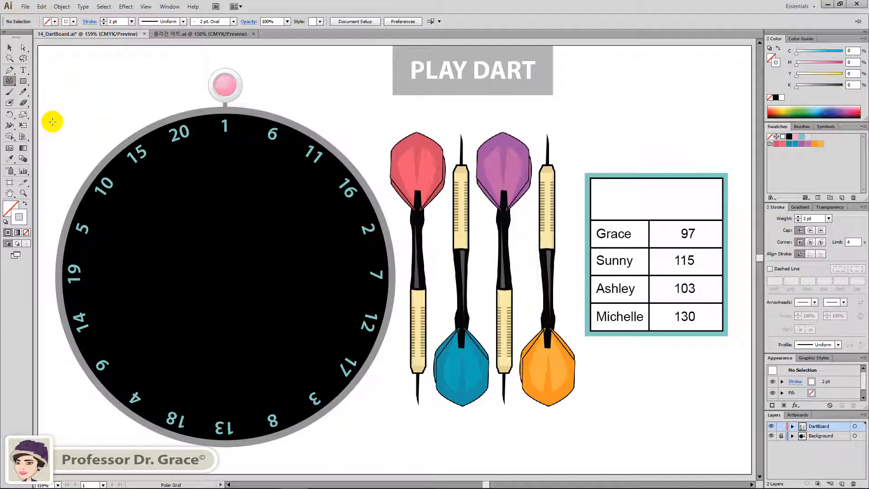
left_click(210, 214)
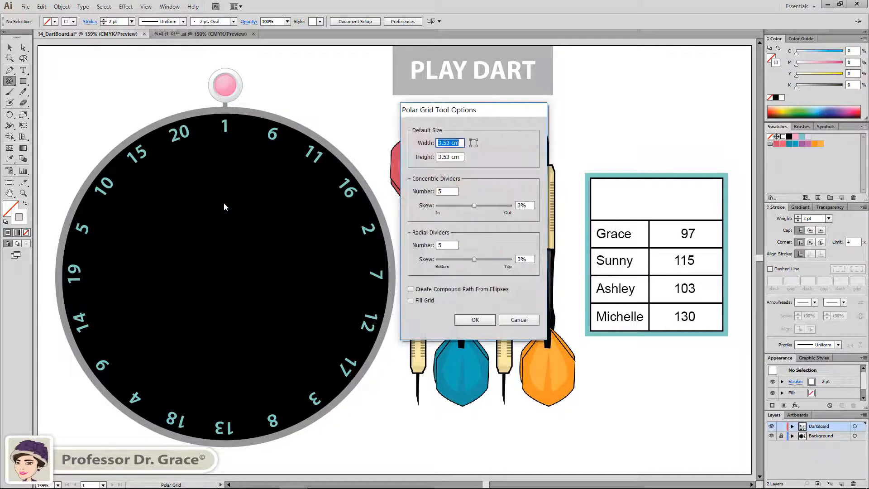
left_click_drag(493, 109, 237, 164)
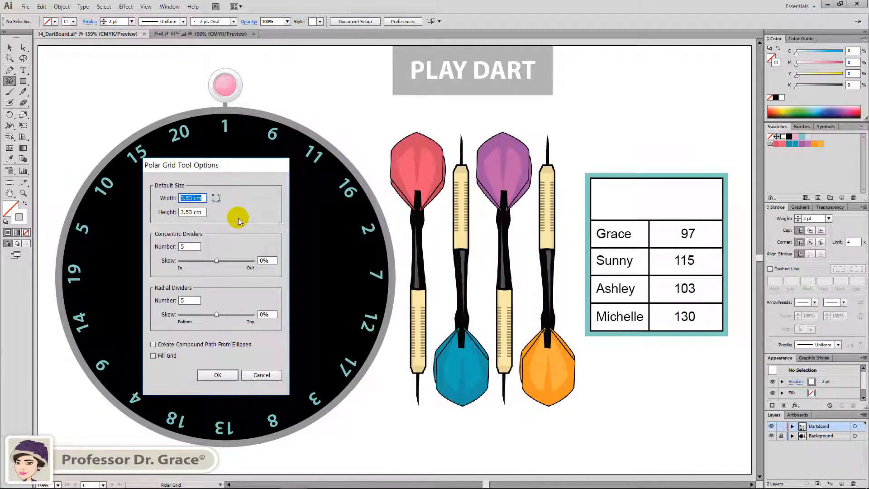
type("16")
key("Tab")
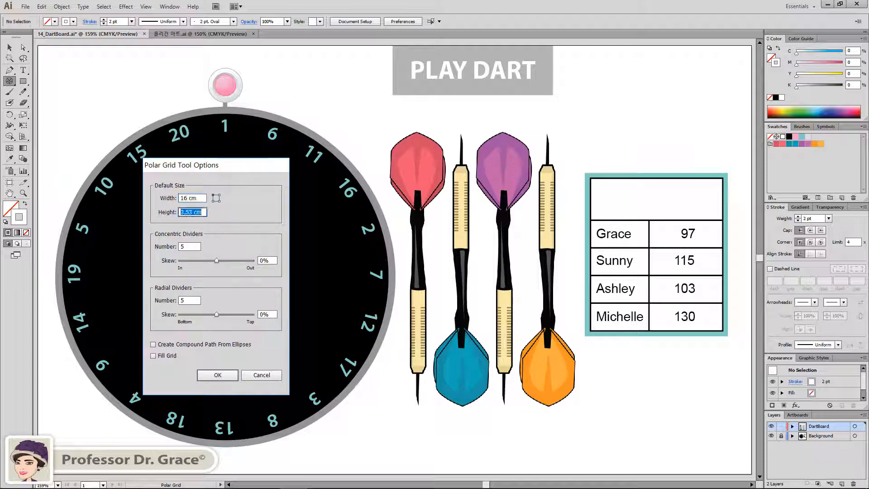
type("16")
key("Tab")
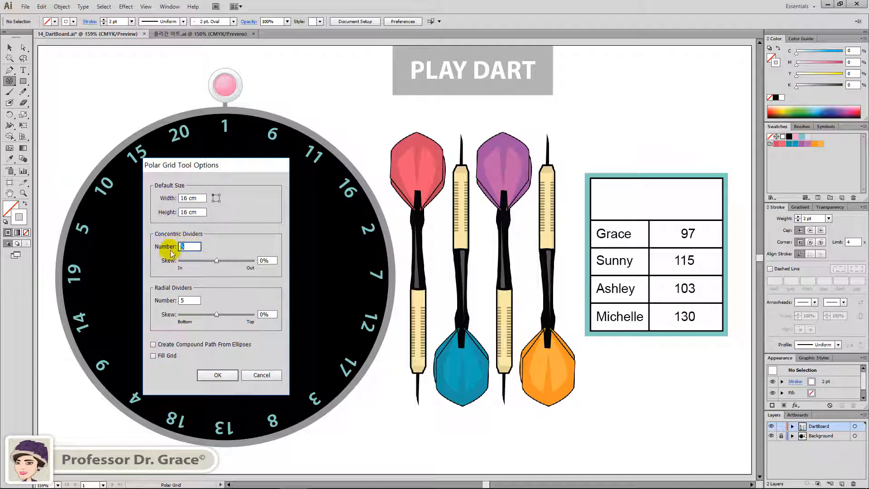
double_click(186, 301)
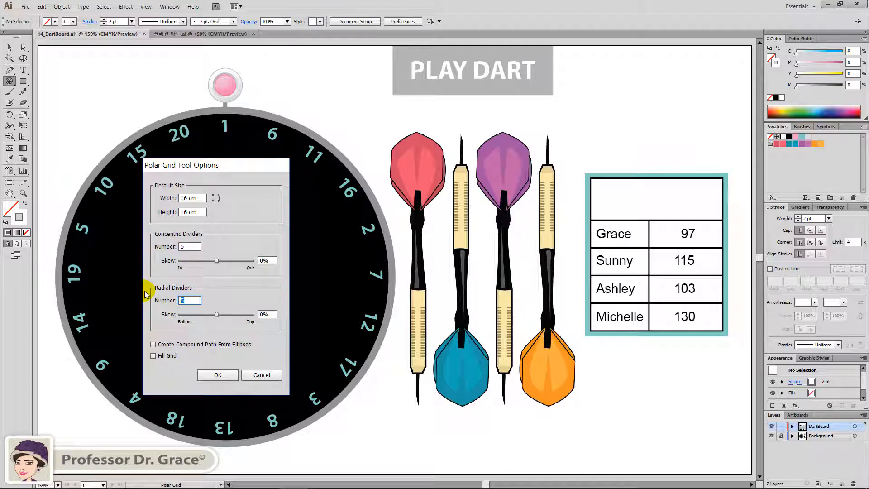
type("20")
left_click(153, 357)
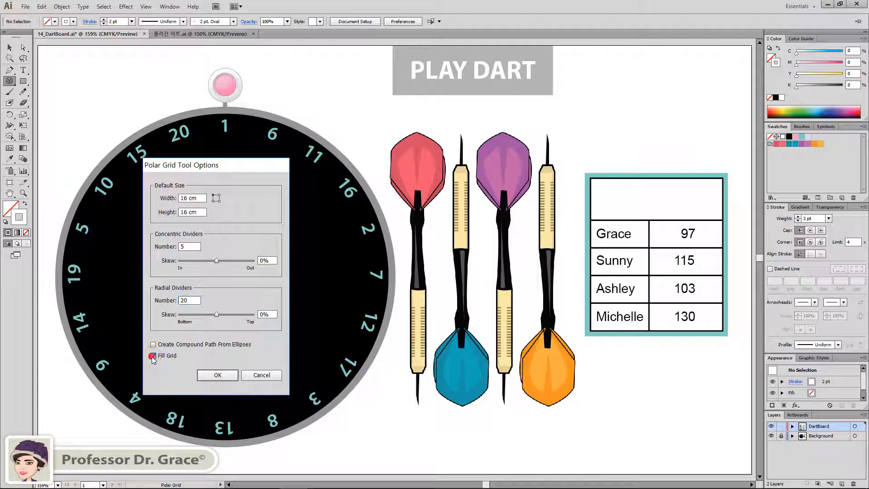
left_click(218, 375)
- Move the polar grid so its centre sits on the centre of the black dartboard circle, nudging it slightly right
key("v")
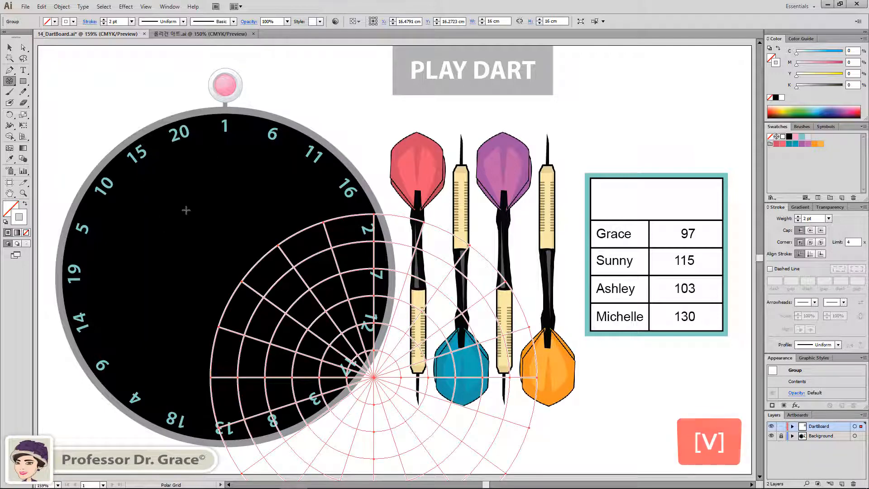
left_click(10, 47)
left_click(372, 378)
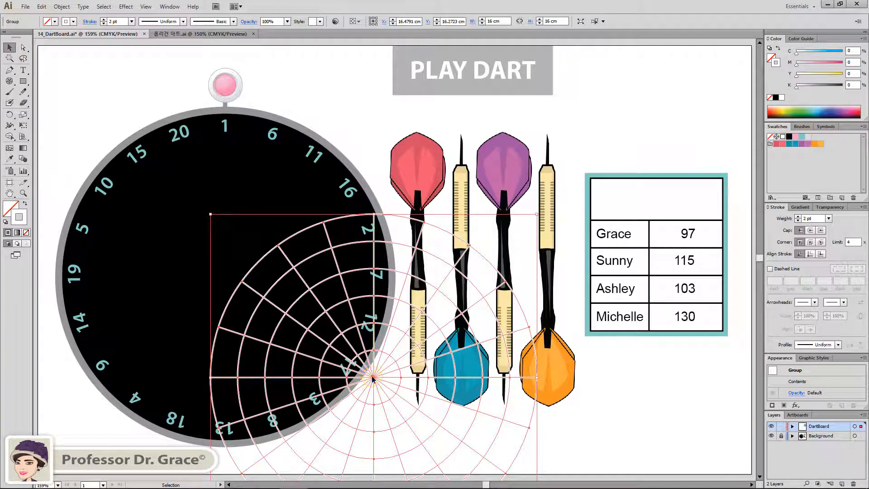
left_click_drag(372, 378, 224, 278)
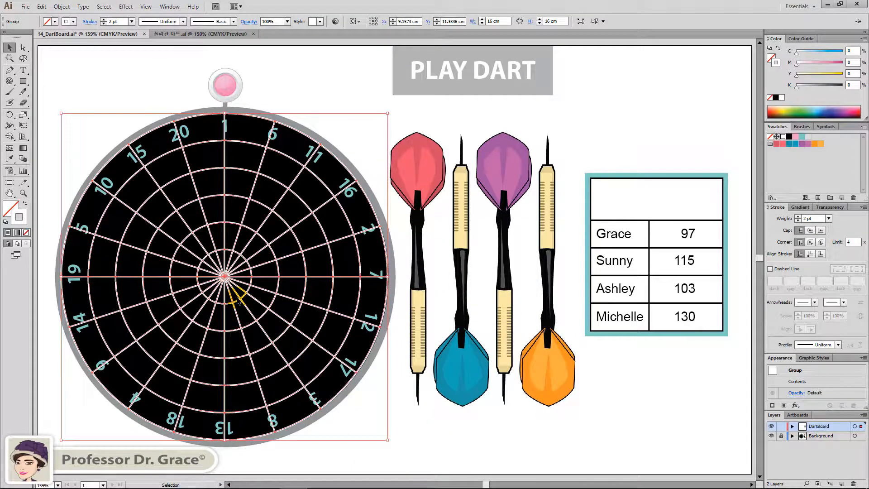
key("Right")
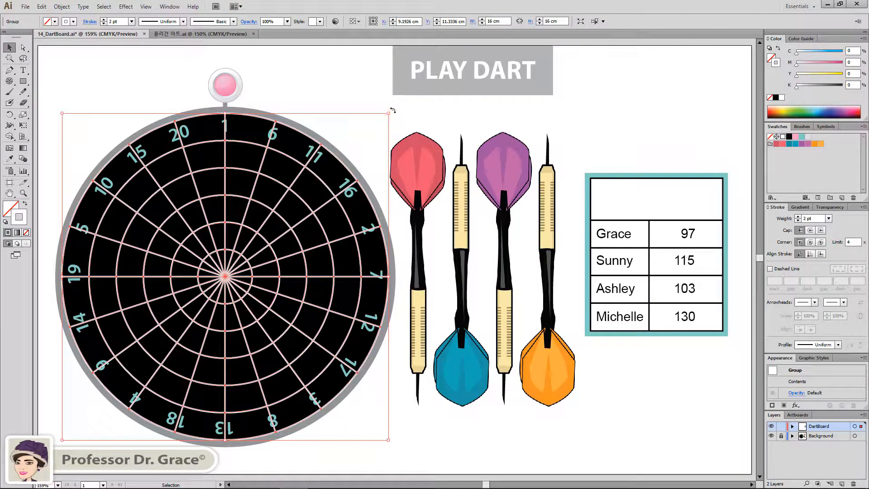
- Rotate the grid so each number sits within a sector, and shrink it proportionally from its centre to about 13.46 cm, inside the numbers
left_click_drag(391, 106, 372, 80)
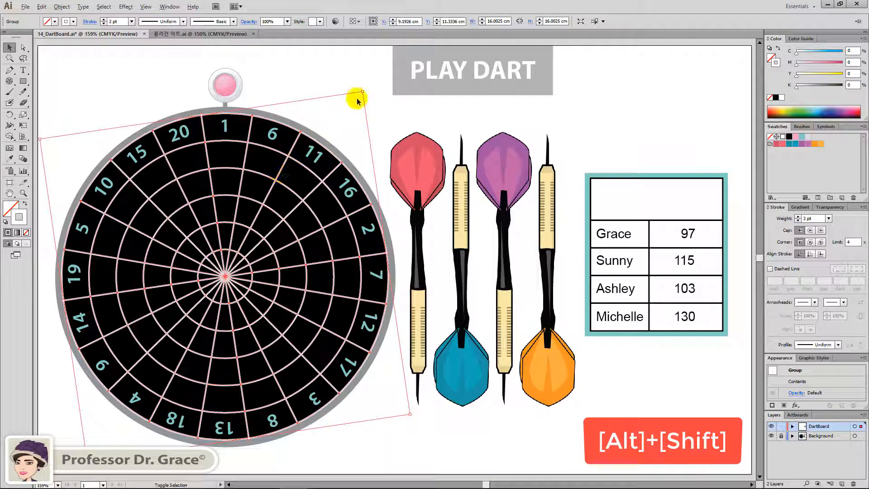
left_click_drag(361, 92, 340, 112)
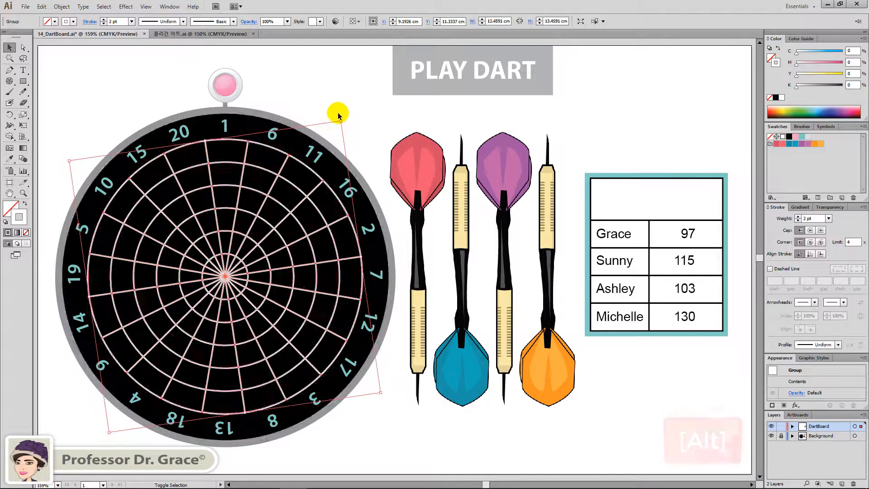
- Select only the outermost circle of the grid and shrink it proportionally from its centre to about 12.43 cm
left_click(28, 47, "alt")
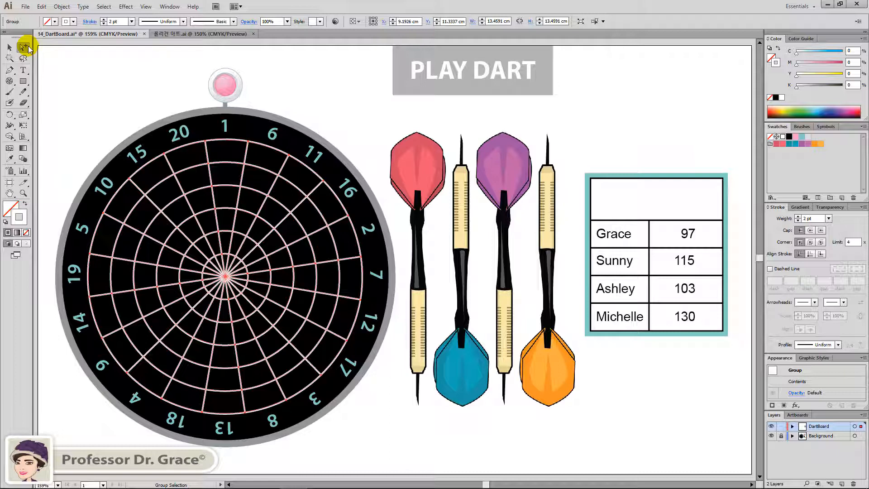
left_click(220, 145)
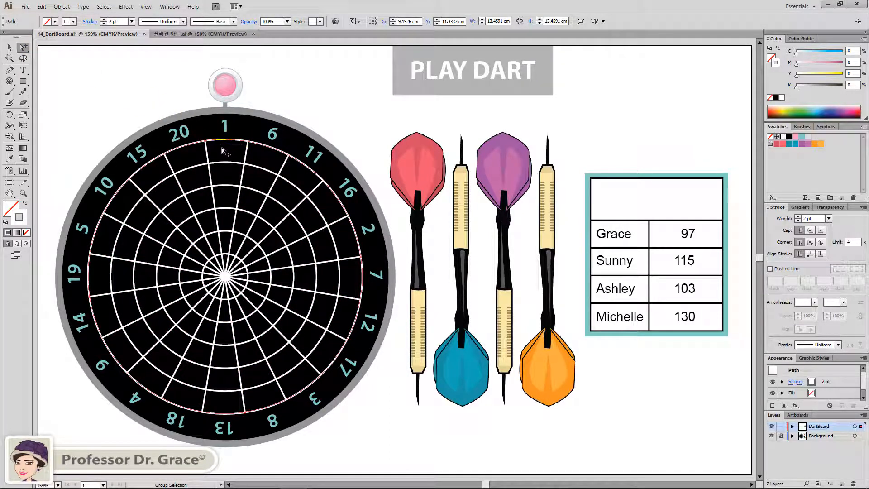
key("v")
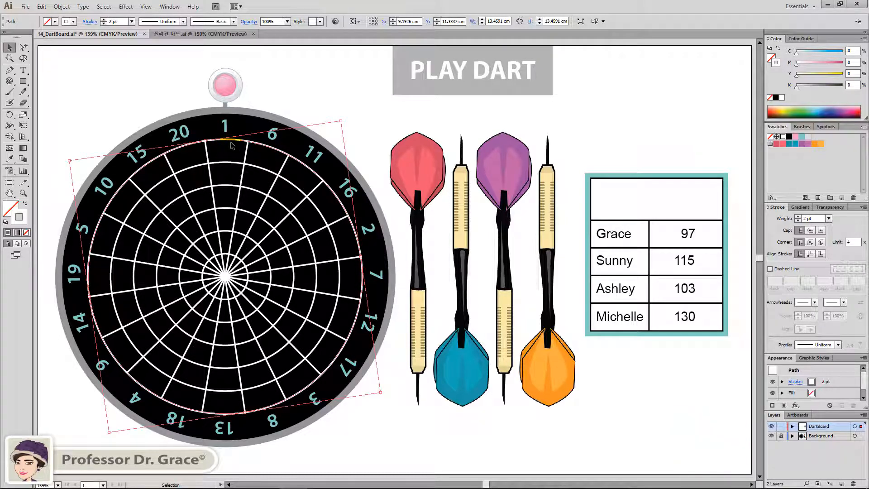
key("alt+shift")
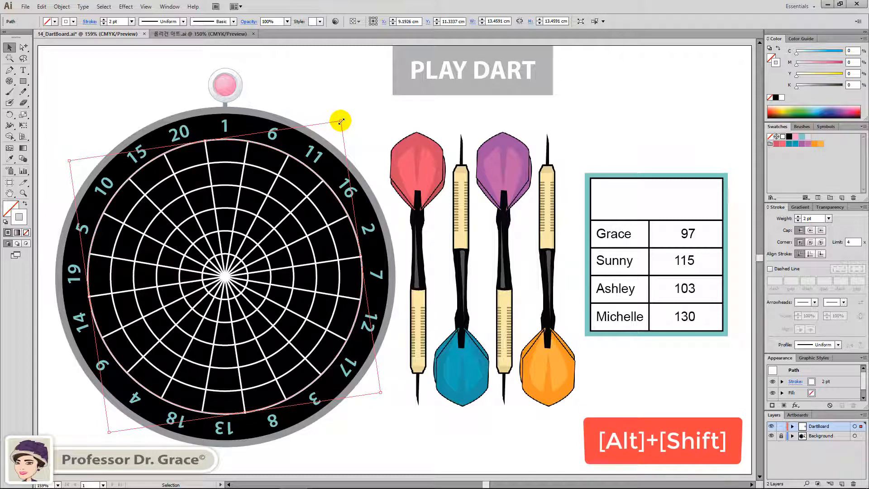
left_click_drag(341, 121, 331, 128)
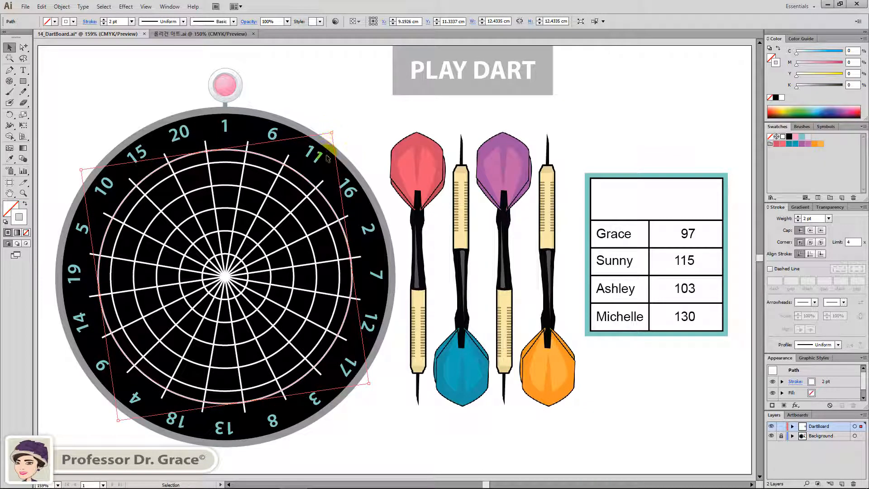
key("ctrl")
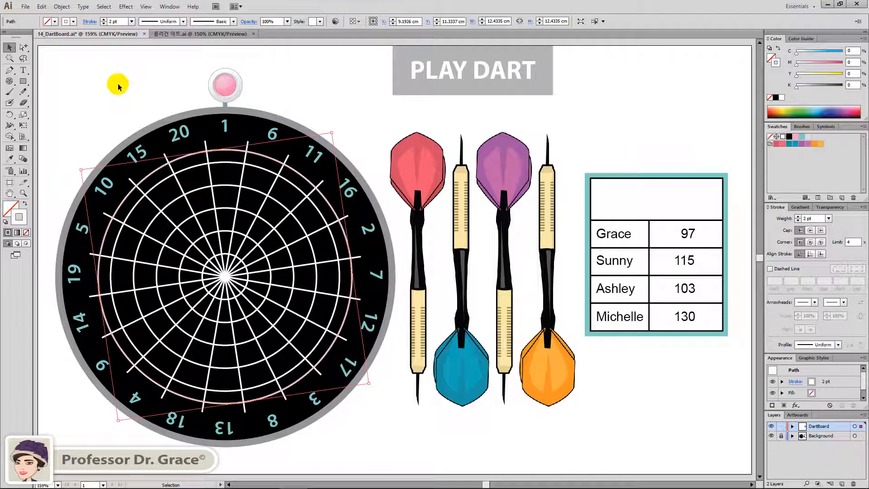
left_click_drag(23, 46, 78, 45)
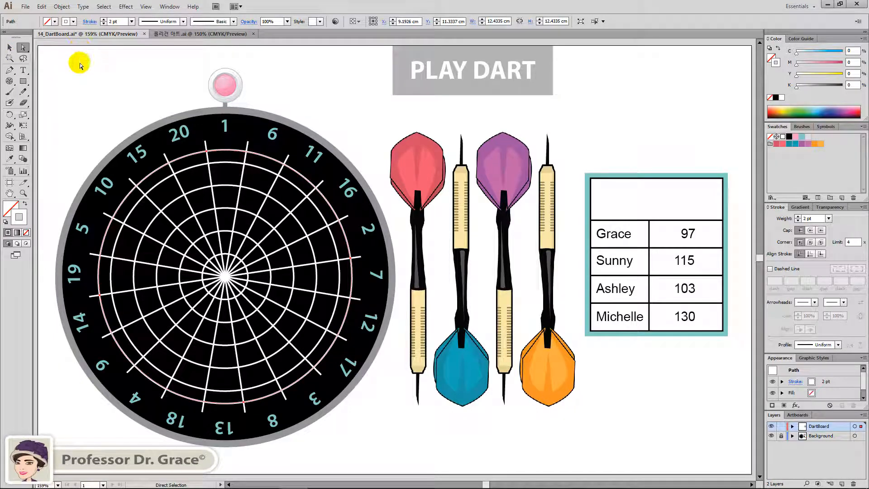
key("ctrl")
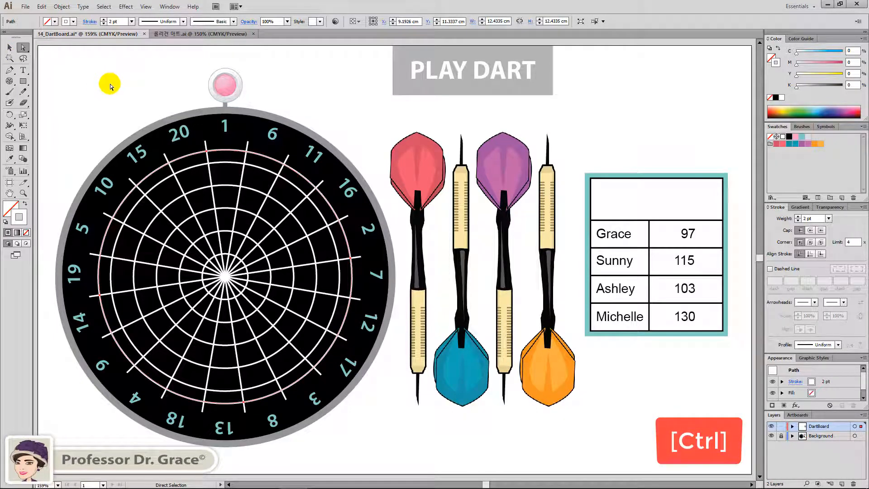
key("ctrl")
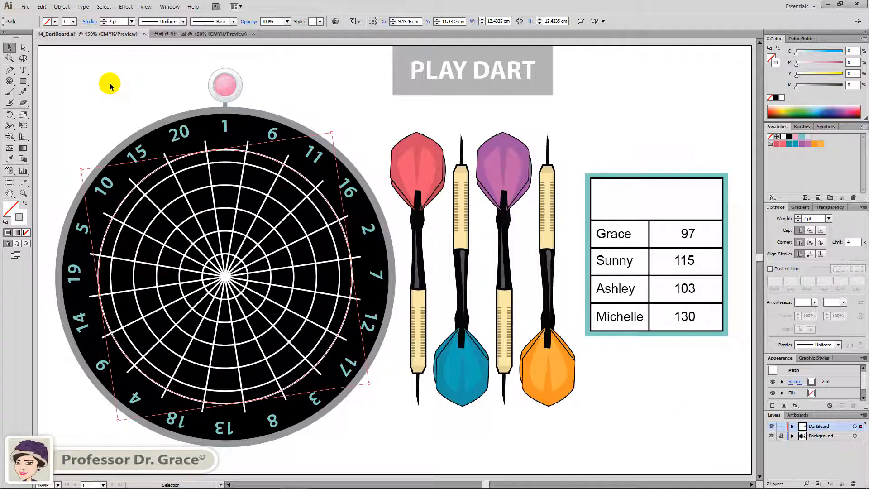
- Select only the third circle from the outside and shrink it proportionally from its centre to about 7.94 cm
key("alt")
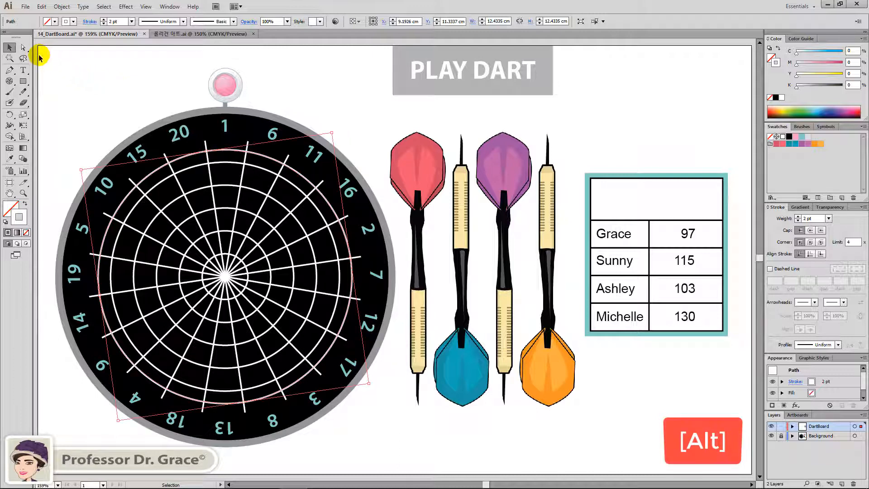
left_click(25, 48, "alt")
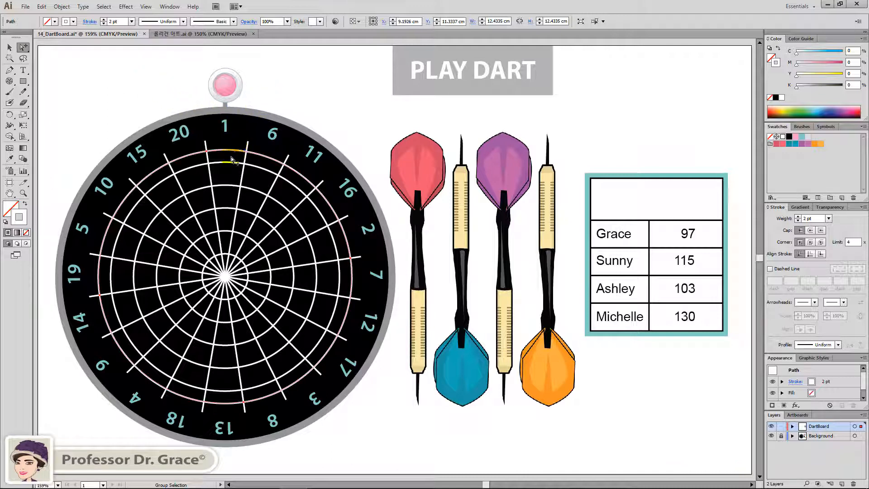
left_click_drag(227, 194, 226, 195)
key("v")
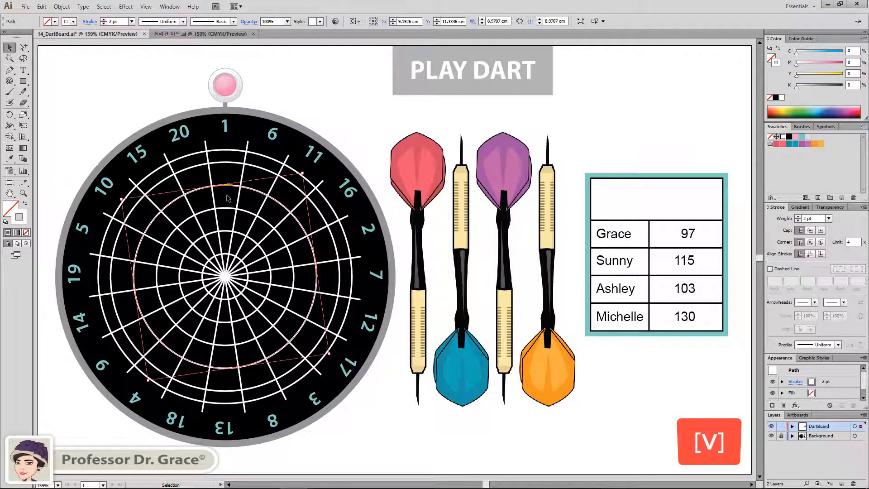
left_click_drag(278, 174, 285, 179)
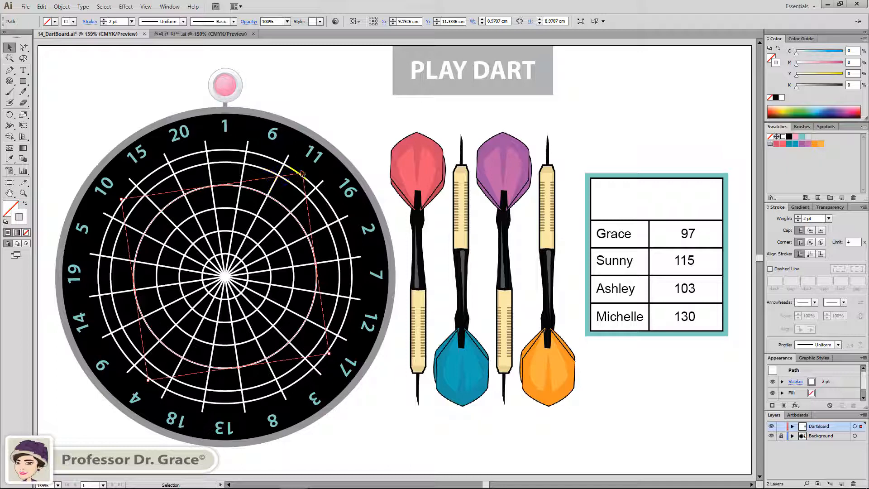
key("alt+shift")
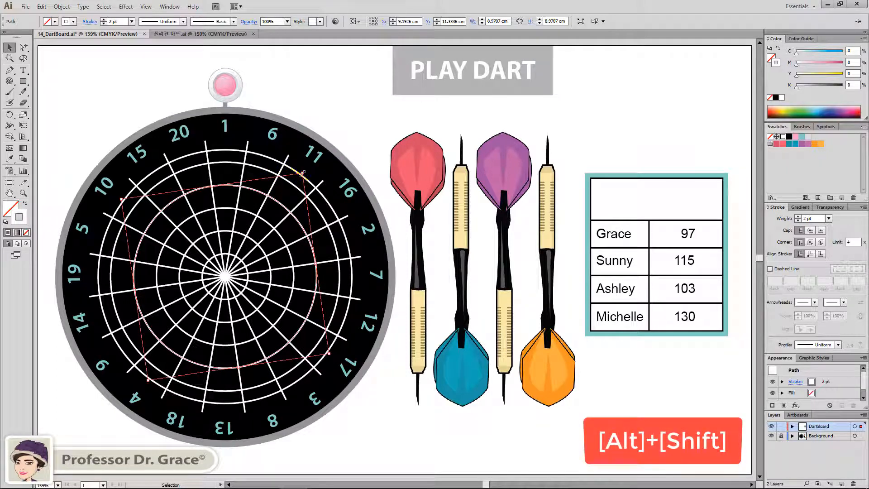
left_click_drag(302, 173, 294, 186)
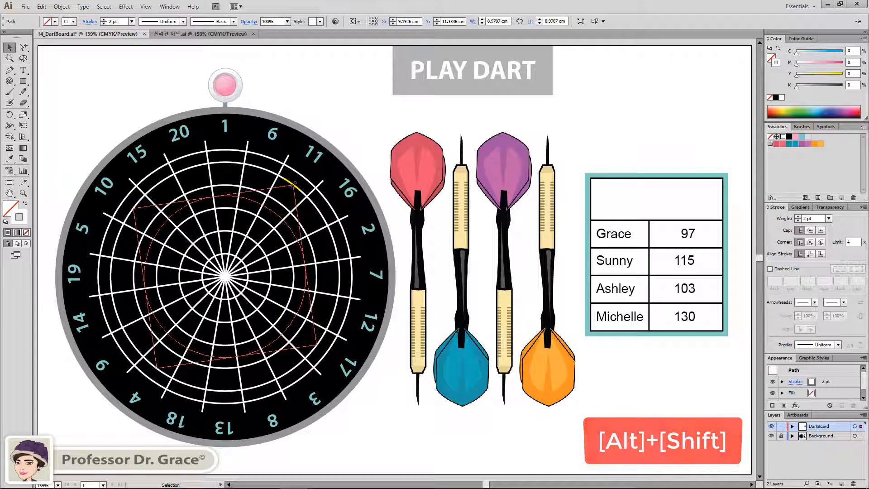
left_click_drag(293, 183, 294, 185)
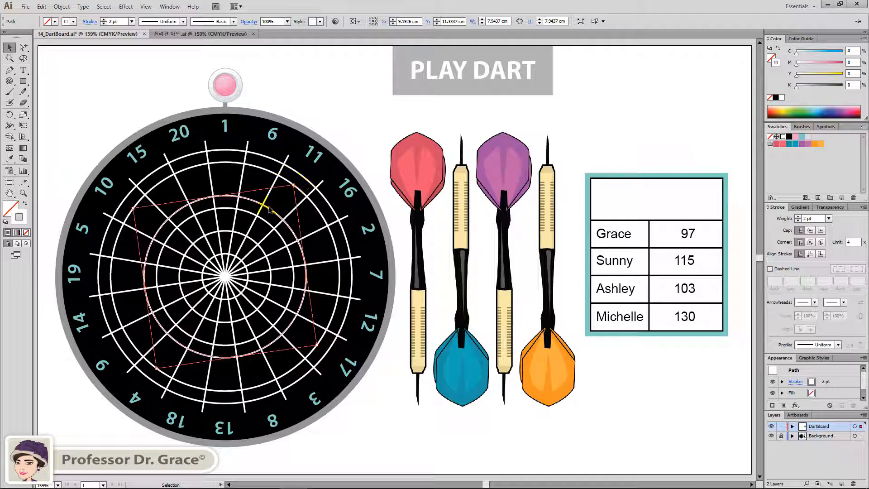
- Select only the innermost circle of the grid and shrink it proportionally from its centre to about 1.24 cm
key("ctrl")
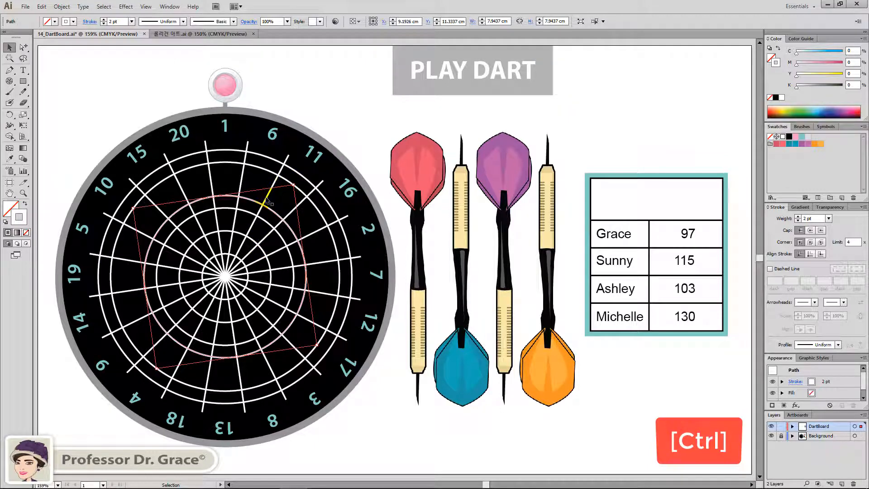
key("alt")
left_click_drag(287, 98, 287, 98)
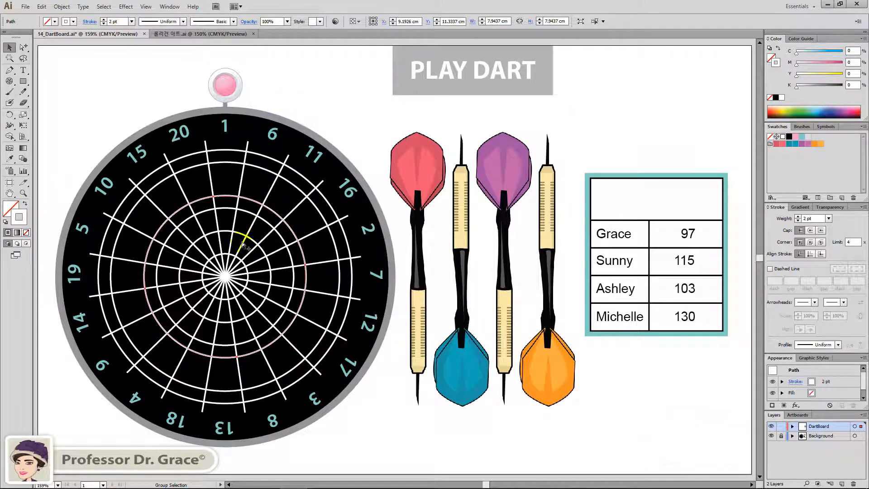
mouse_move(230, 253)
left_mouse_down()
mouse_move(245, 252)
mouse_move(236, 264)
left_mouse_up()
- Select the second circle from the centre and shrink it proportionally from its centre to about 2.38 cm
key("ctrl")
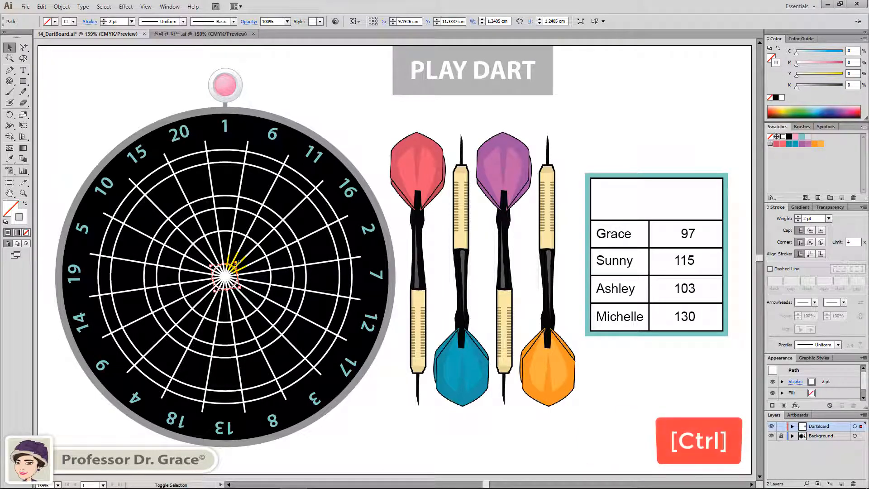
left_click(253, 243, "ctrl")
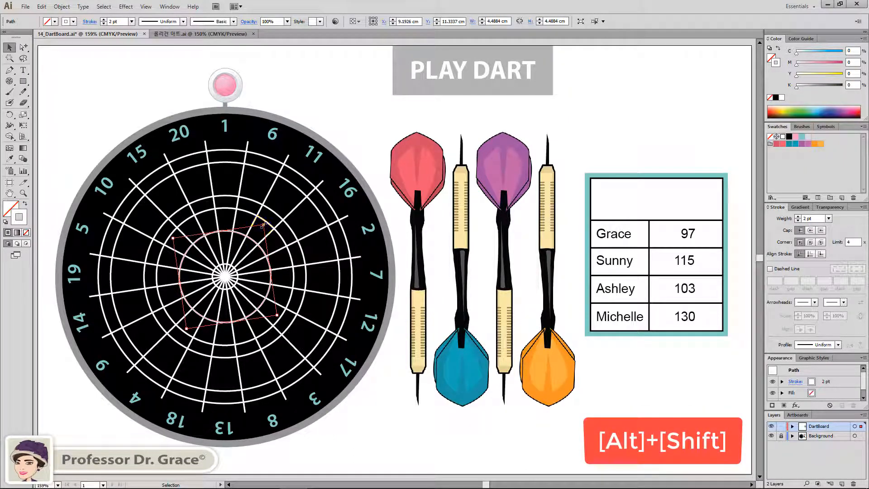
left_click_drag(264, 225, 244, 249)
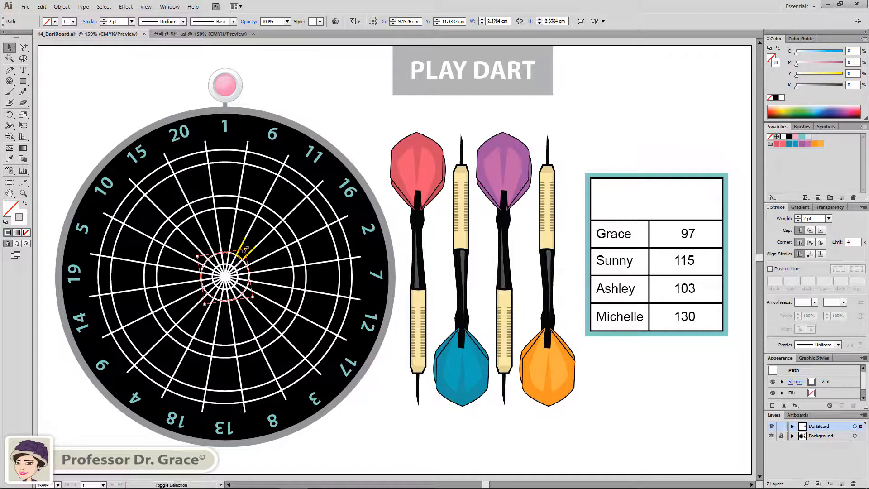
- Select the whole polar grid, detach the Shape Builder tool group as a floating set, and activate the Live Paint Bucket
left_click(226, 277)
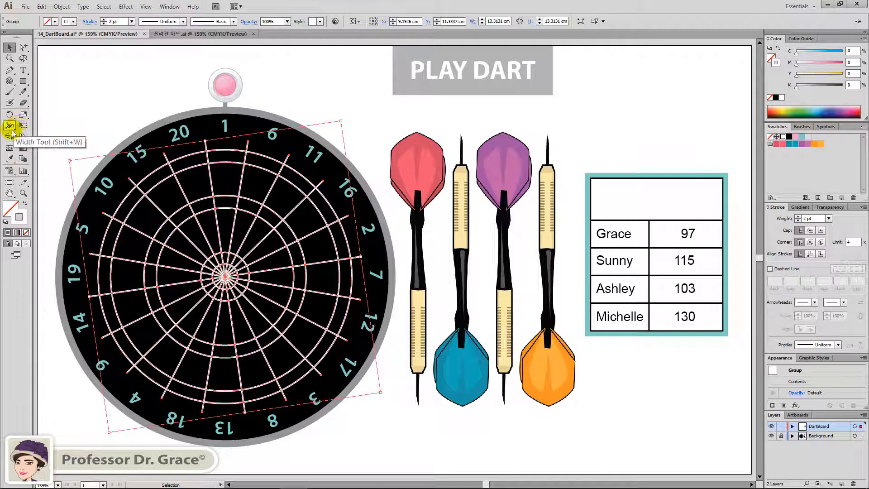
left_click_drag(9, 136, 379, 425)
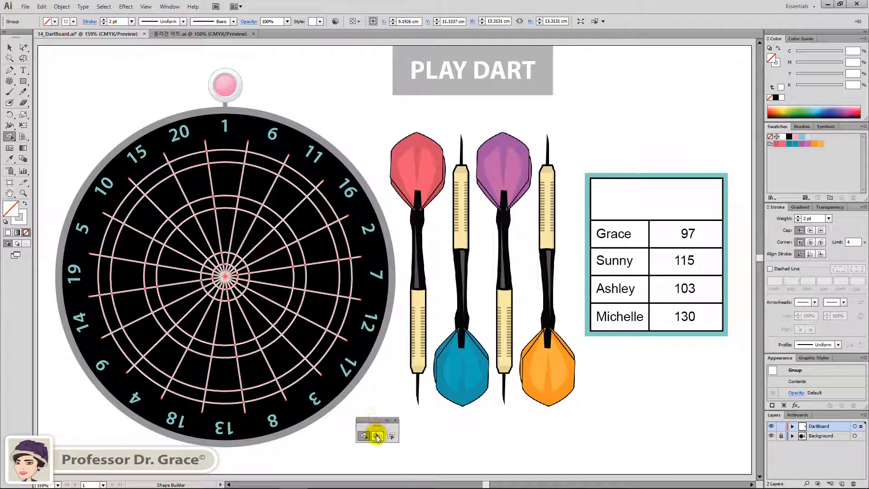
left_click(378, 436)
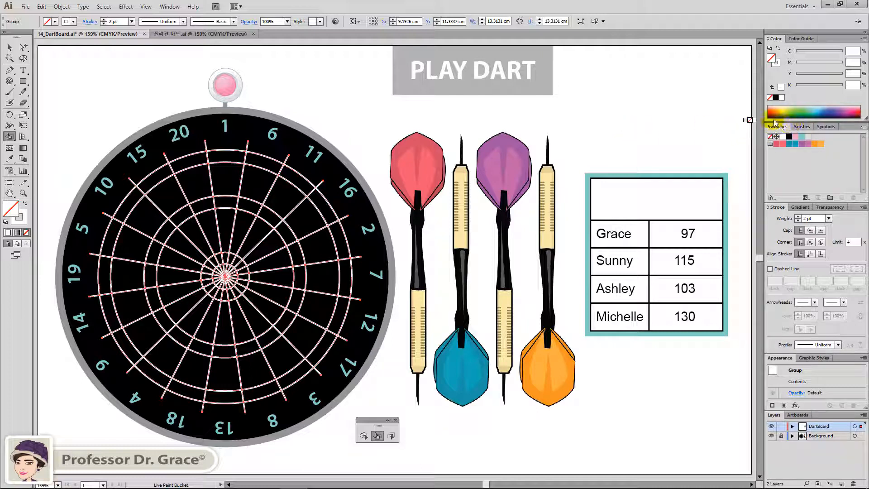
- Set the Live Paint Bucket's fill colour to the pink swatch
left_click(798, 38)
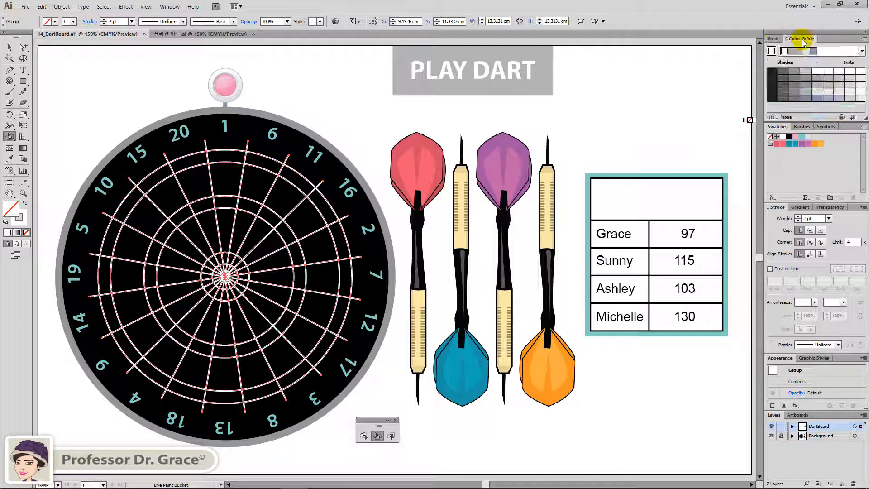
left_click(771, 40)
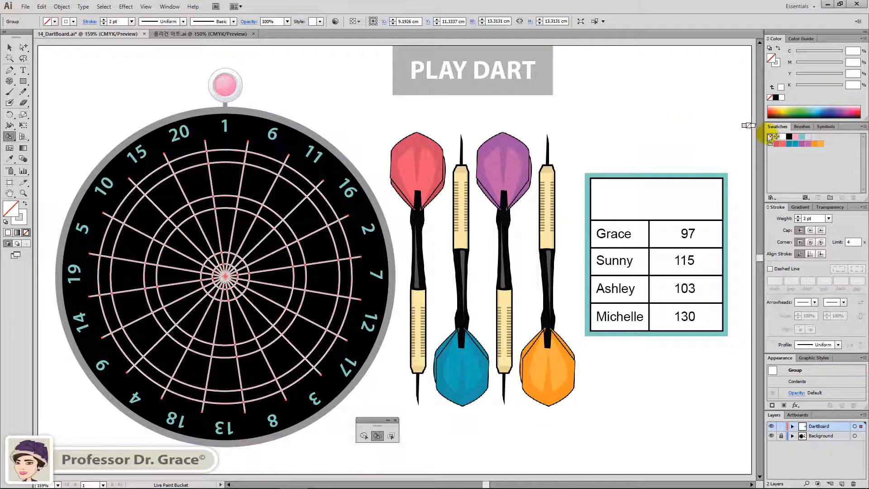
left_click(795, 137)
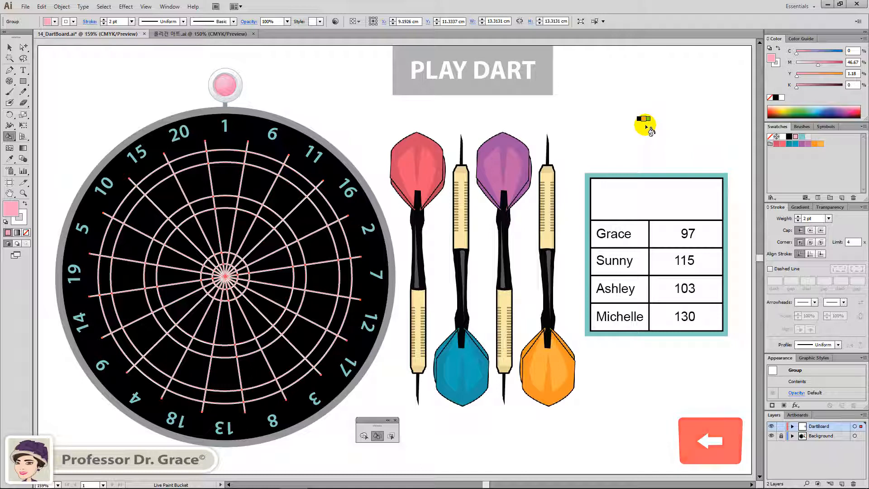
- Cycle the bucket's fill back and forth through the neighbouring swatches, including black, white, teal and none, and return to pink
key("Left")
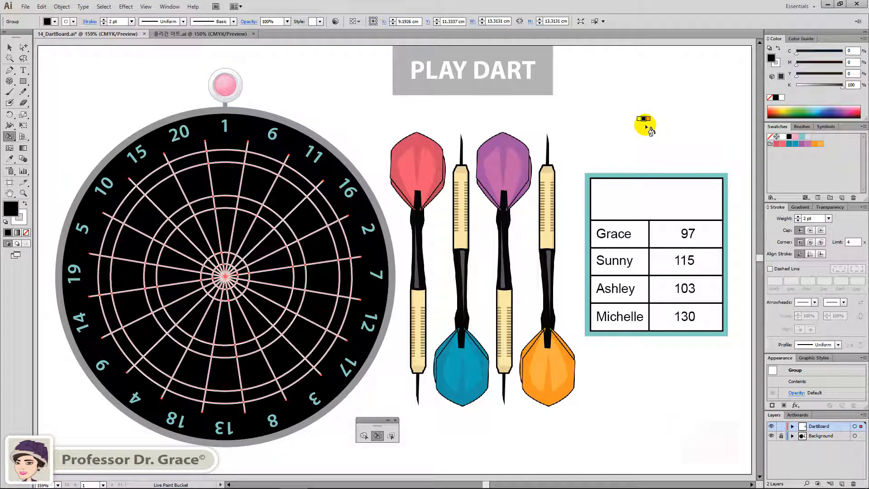
key("Left")
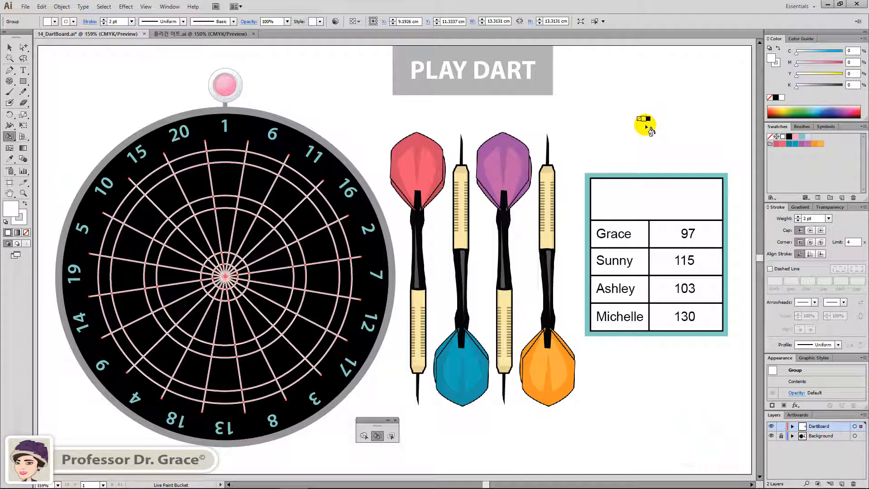
key("Right")
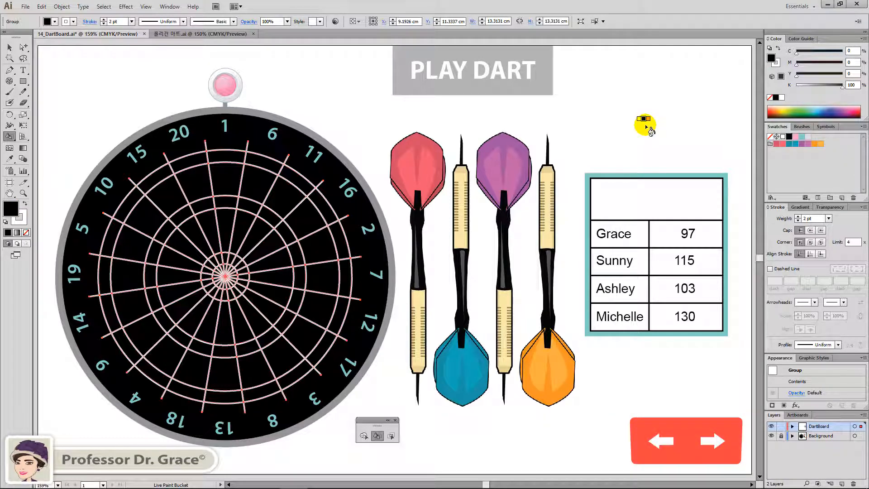
key("Left")
key("Left")
key("Right")
key("Right")
key("Right")
key("Right")
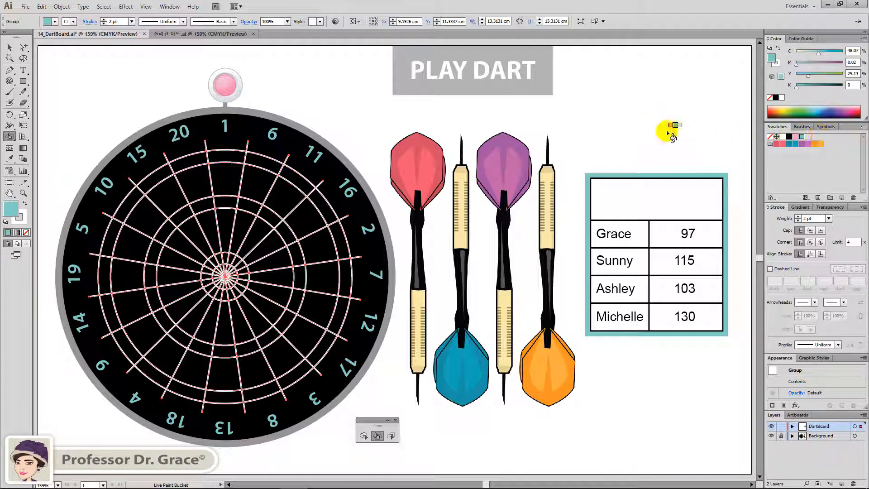
key("Right")
key("Right")
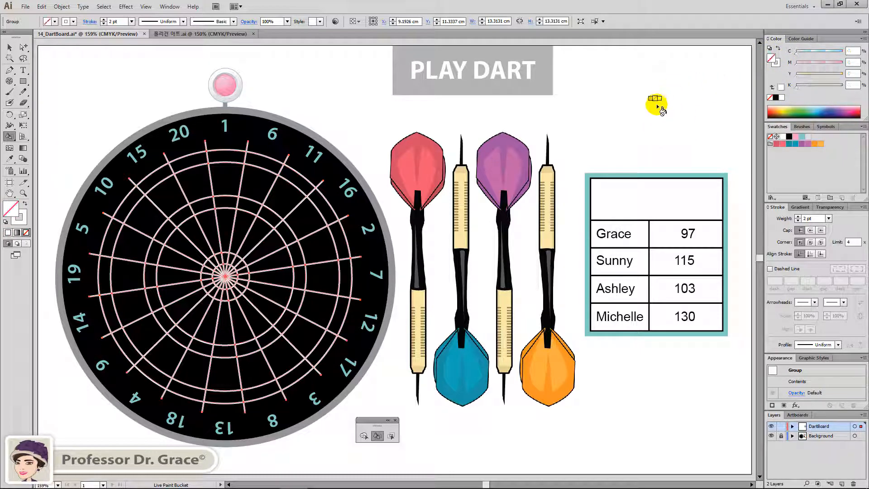
key("Left")
key("Left")
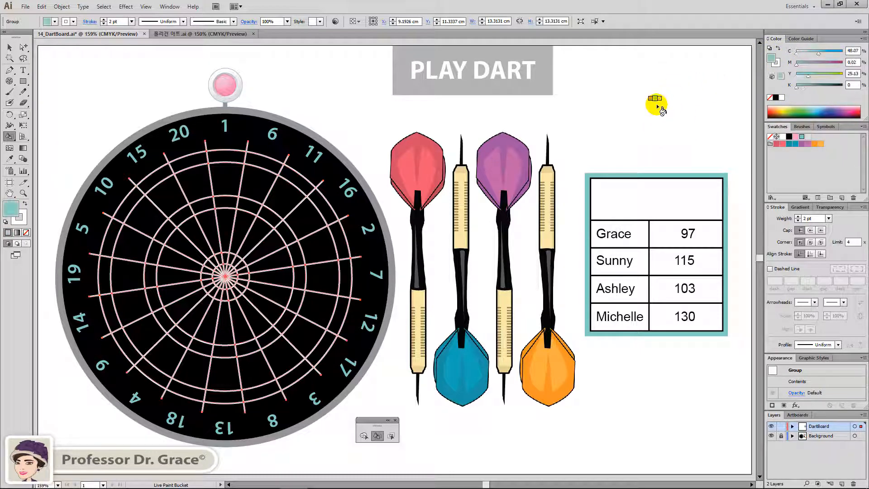
key("Left")
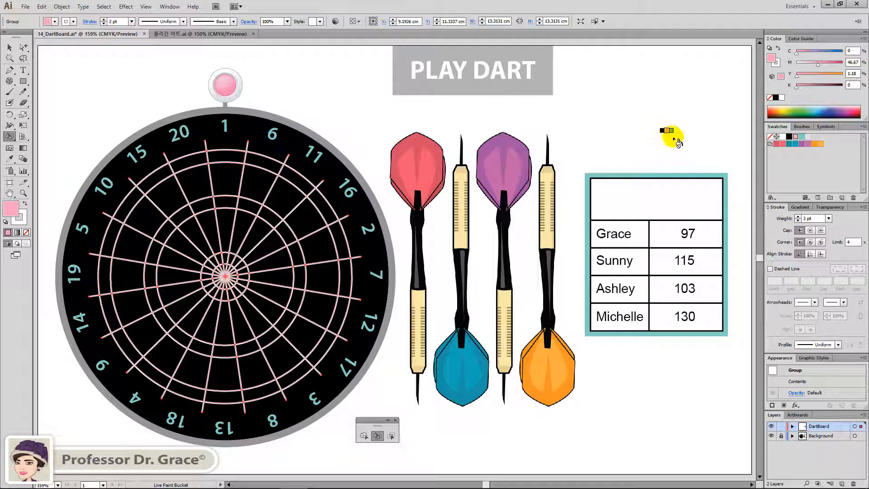
- Convert the grid to a Live Paint group and fill its outermost ring's cells at 1, 15, 5 and 14 with pink
left_click(798, 137)
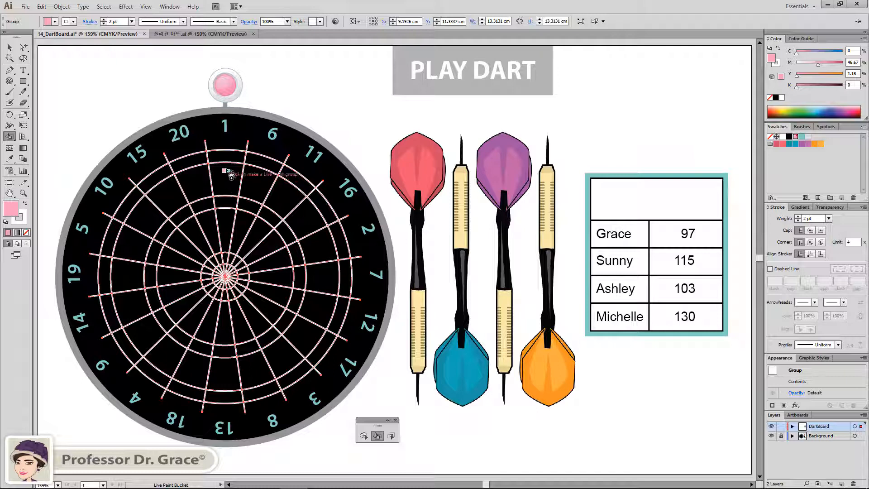
left_click(226, 157)
left_click(227, 156)
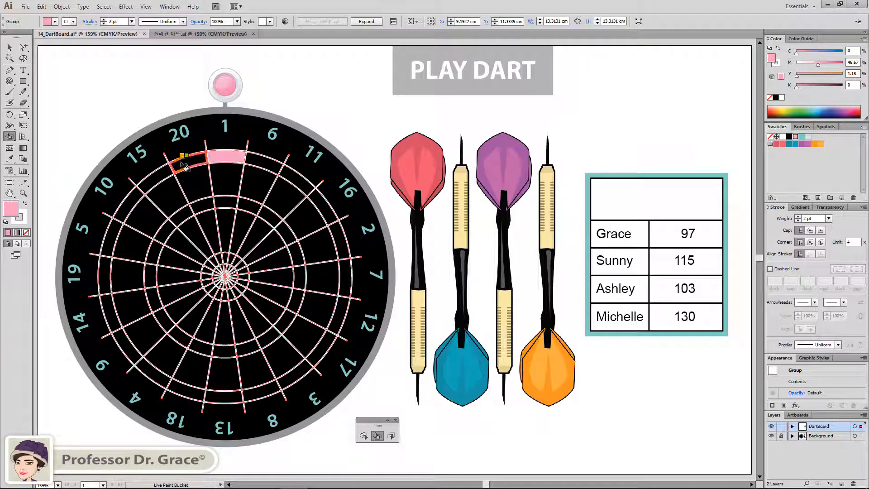
left_click(154, 181)
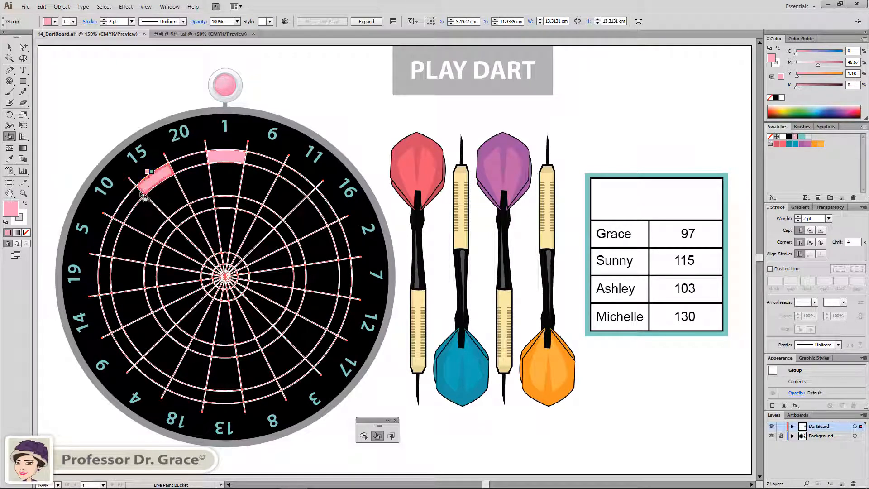
left_click(112, 229)
left_click(112, 323)
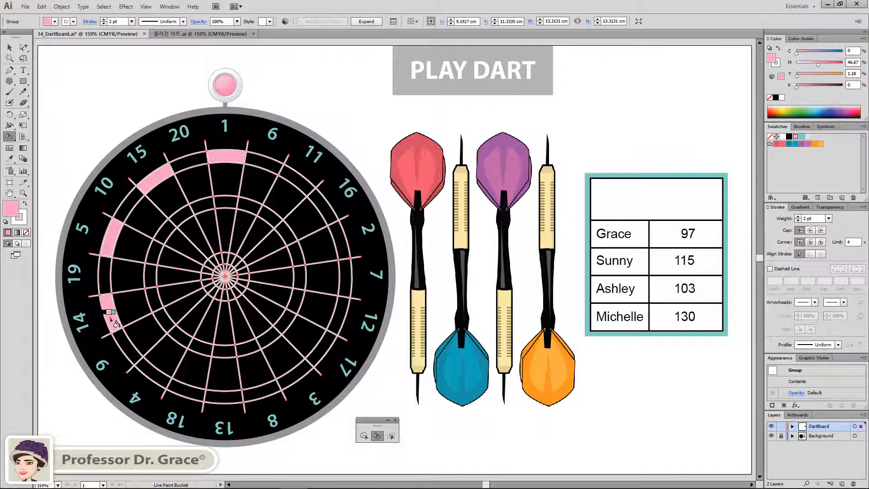
- Fill the outermost ring's cells at 4, 13, 3, 12, 2 and 11 with pink, undoing any fill in a wrong cell
left_click(153, 374)
left_click(226, 399)
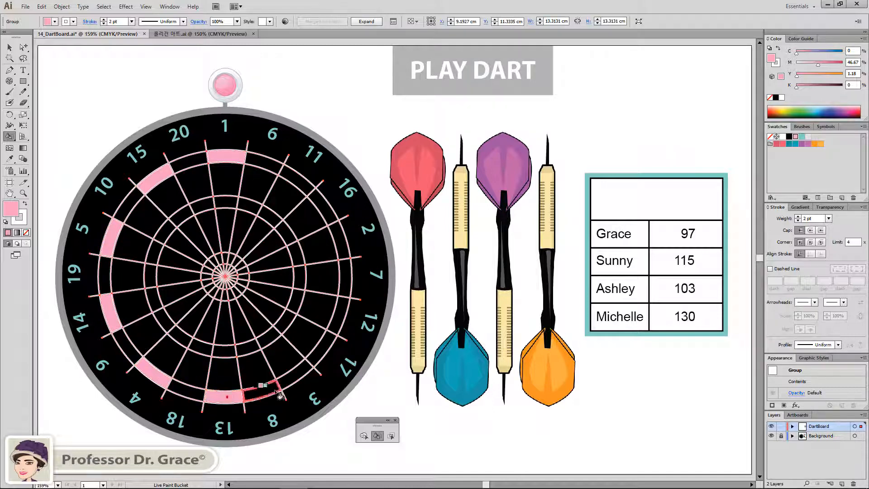
left_click(301, 378)
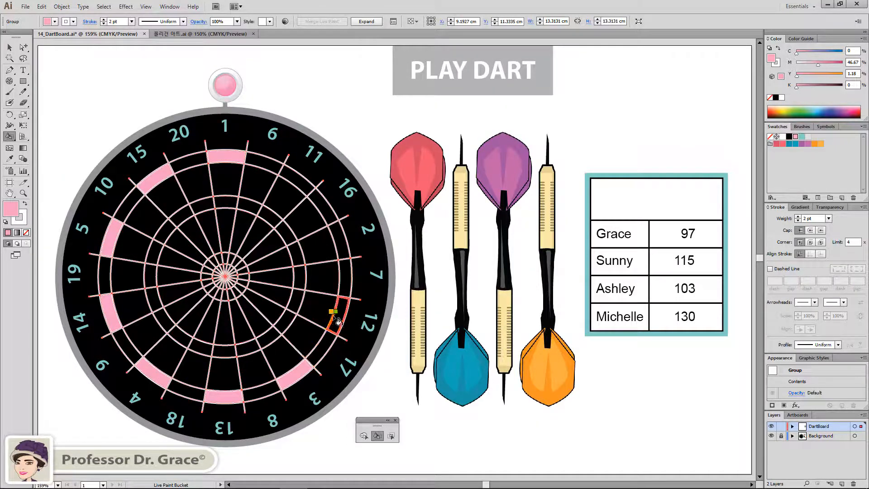
left_click(319, 310)
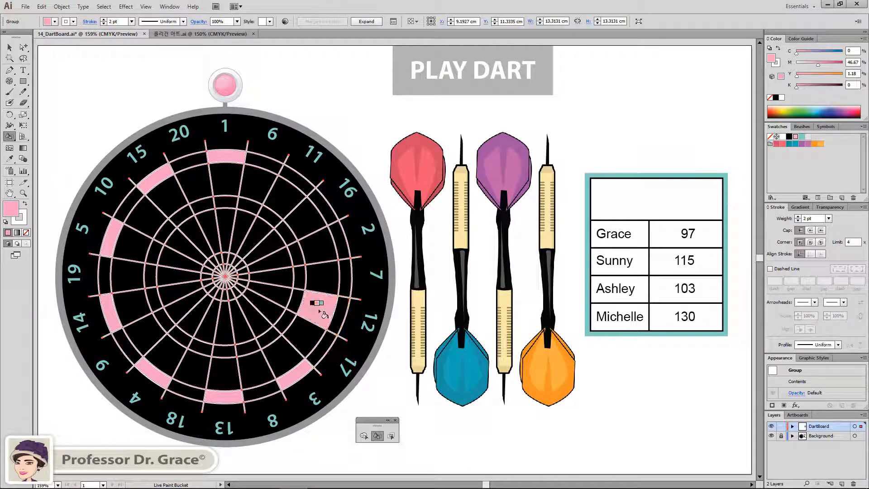
key("ctrl+z")
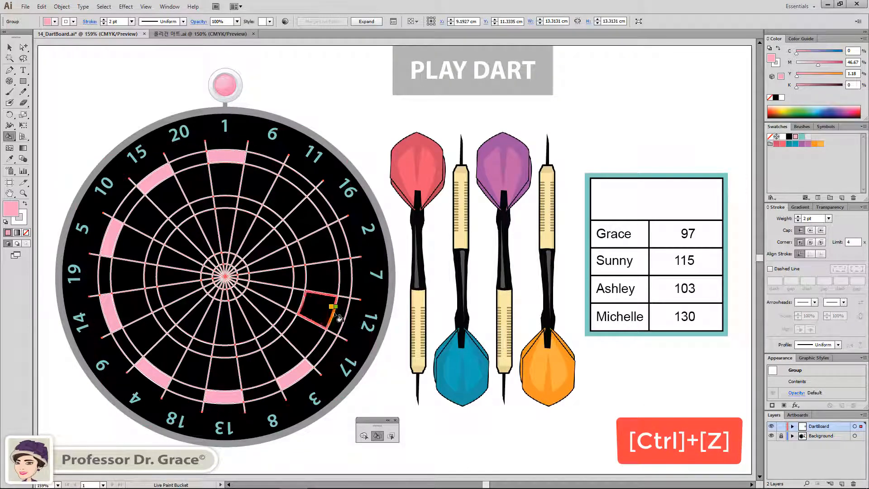
left_click(341, 313)
left_click(342, 240)
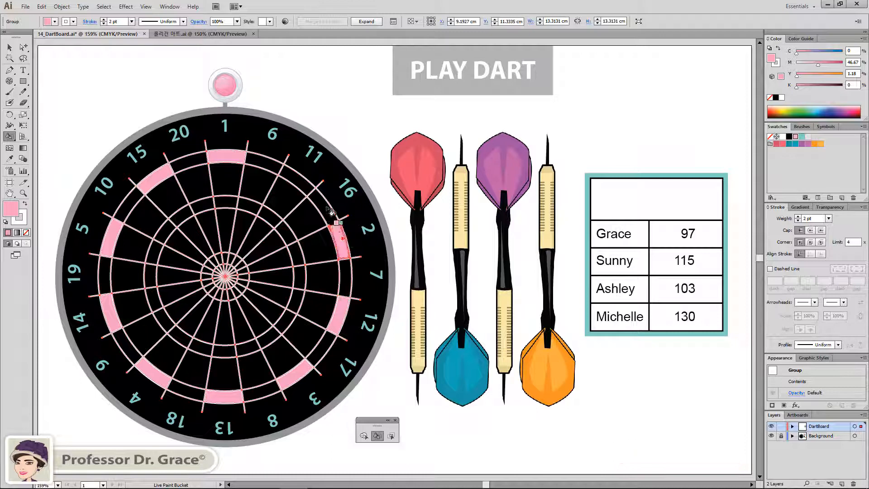
left_click(305, 181)
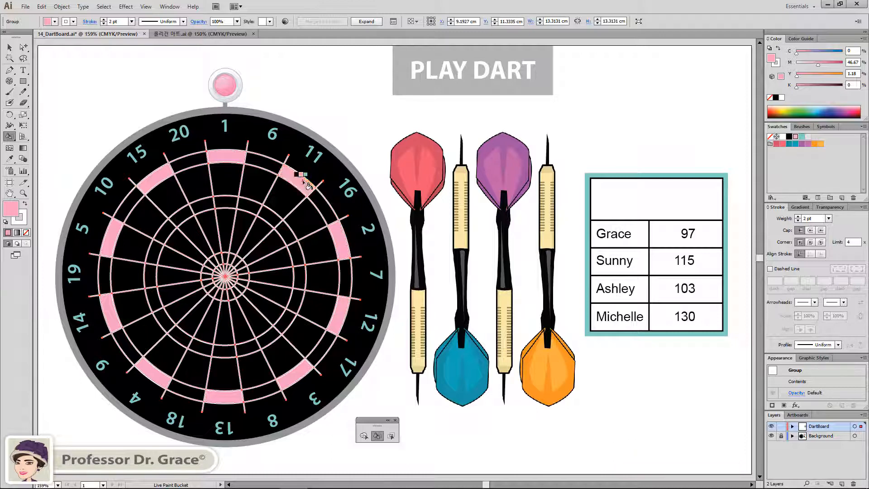
- Fill the inner narrow ring's cells at 2, 11, 1, 15, 5, 14, 4, 13, 3 and 12 with pink
left_click(302, 260)
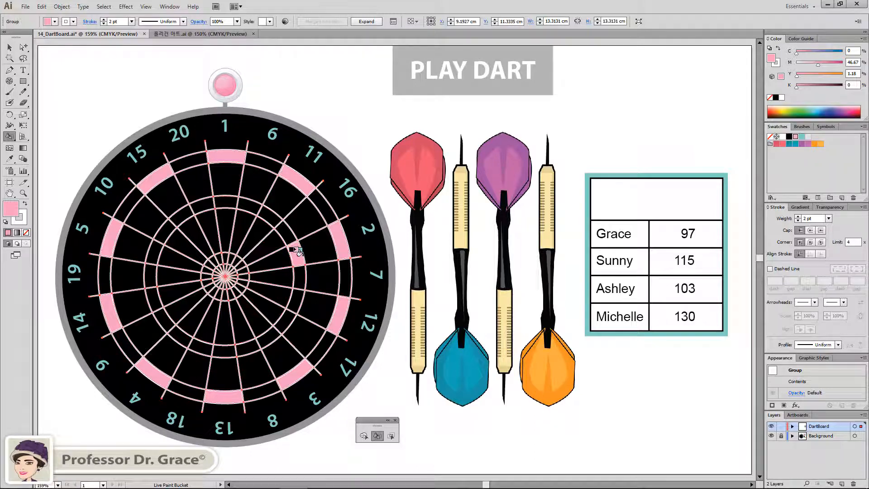
left_click(272, 216)
left_click(228, 204)
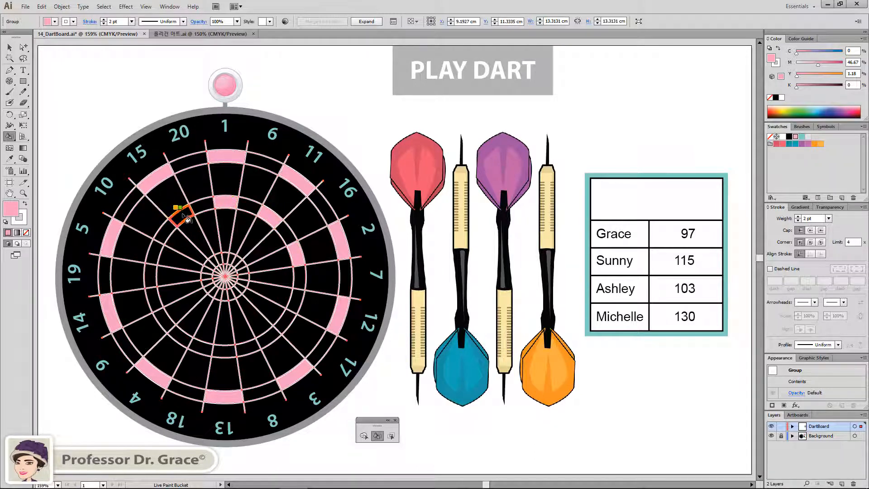
left_click(188, 213)
left_click(160, 252)
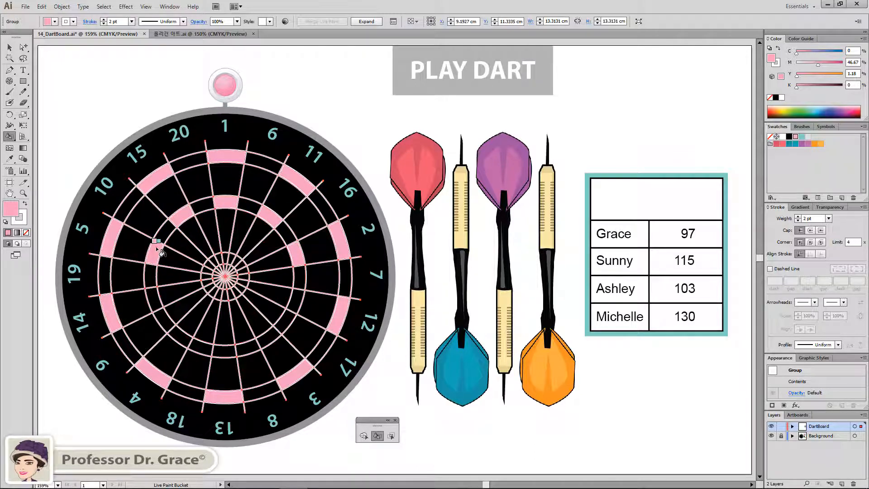
left_click(155, 300)
left_click(186, 334)
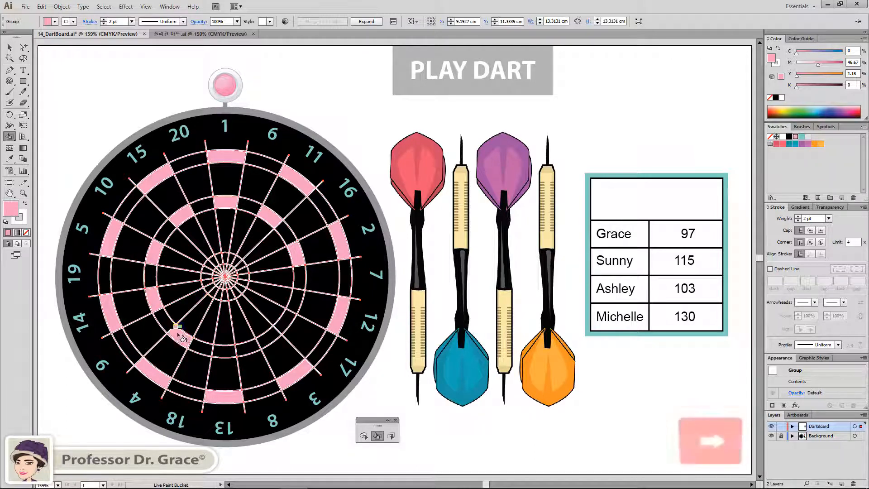
left_click(224, 351)
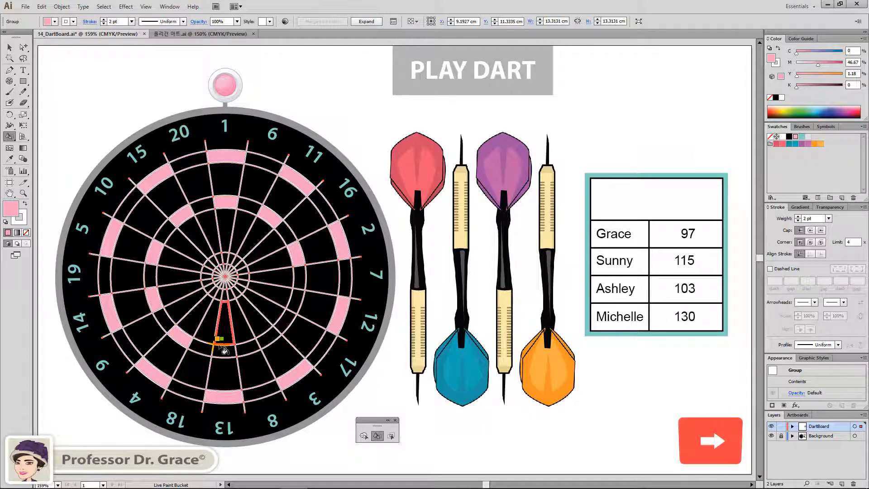
left_click(266, 339)
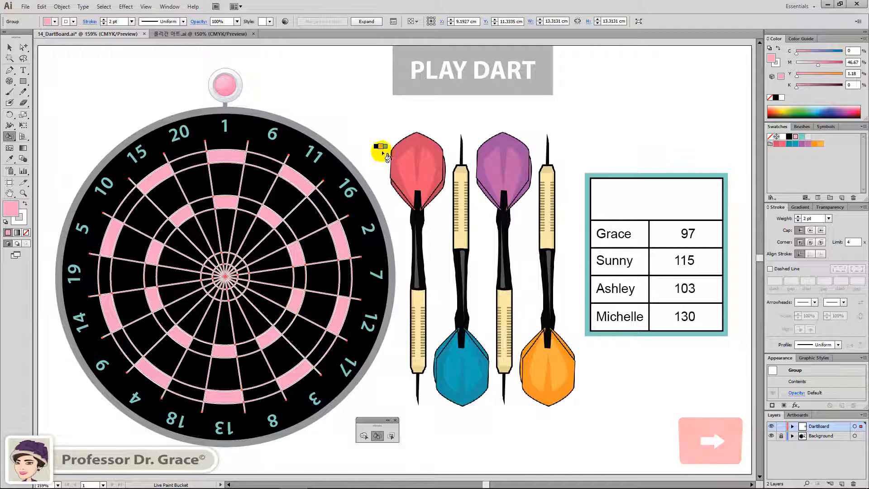
- Switch the bucket's fill to teal and fill the outermost ring's cells at 6, 20, 10, 19, 9, 18, 8, 17, 7 and 16
key("Right")
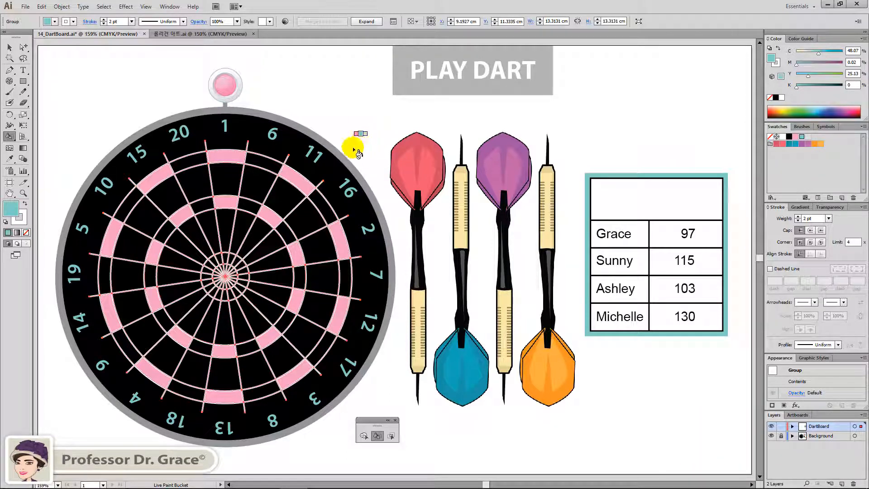
left_click(264, 161)
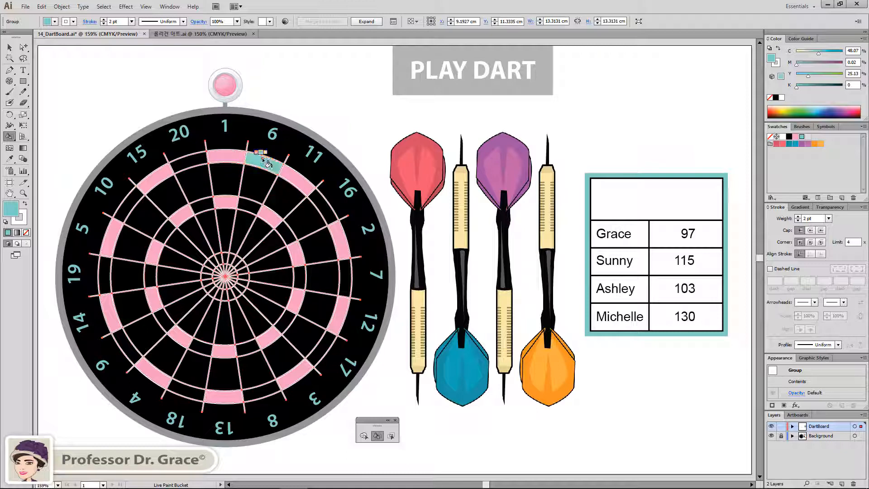
left_click(190, 161)
left_click(129, 199)
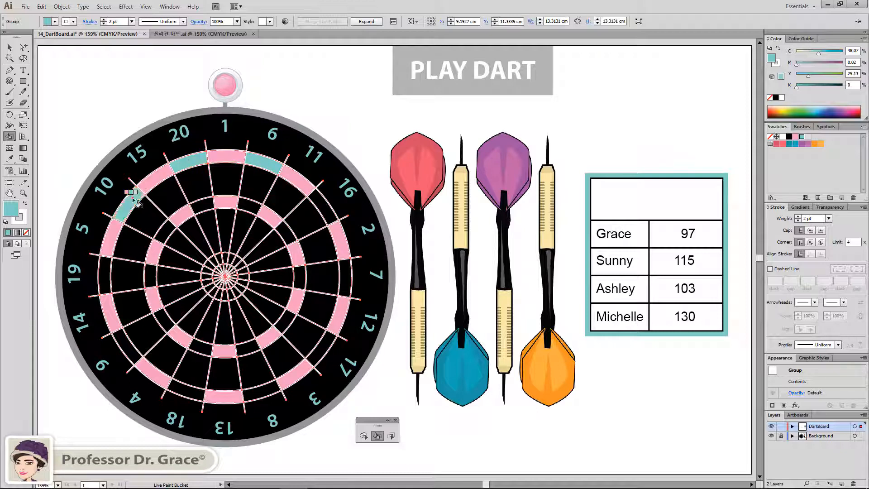
left_click(105, 270)
left_click(124, 345)
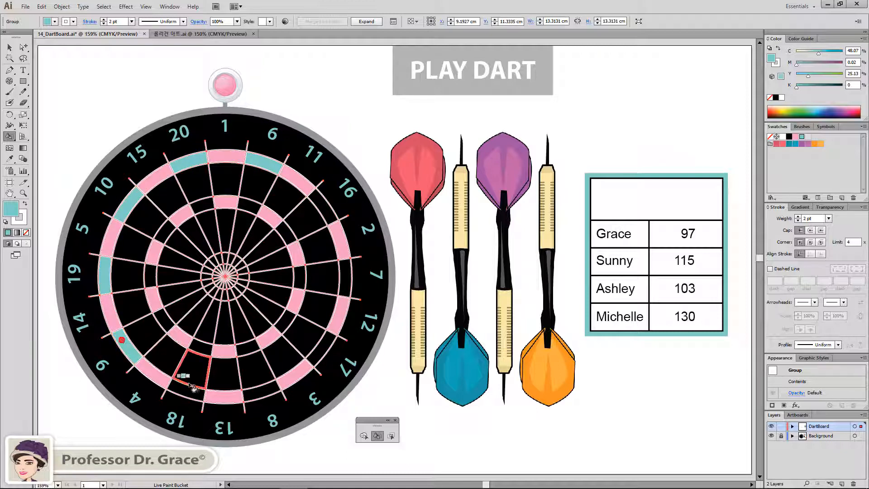
left_click(188, 389)
left_click(254, 396)
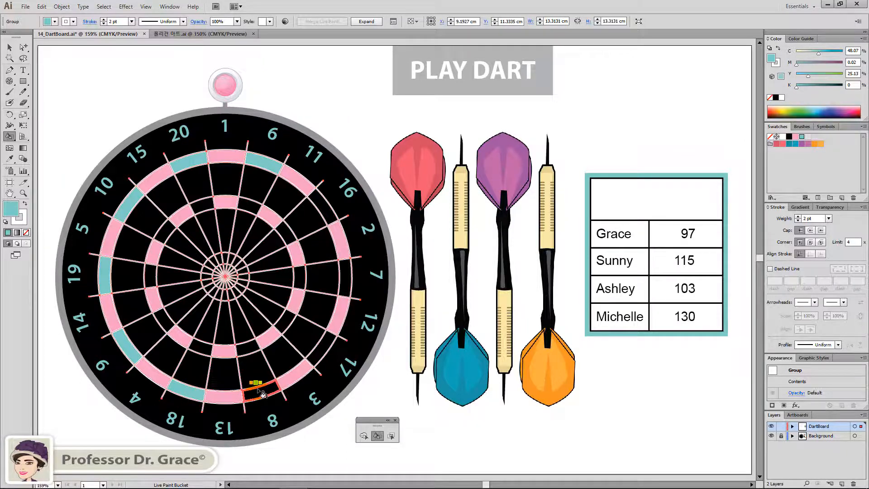
left_click(322, 349)
left_click(344, 283)
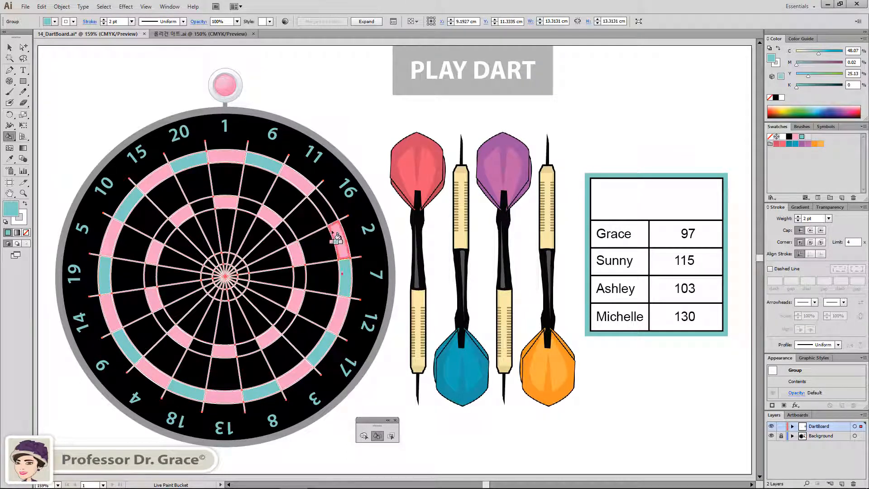
left_click(324, 209)
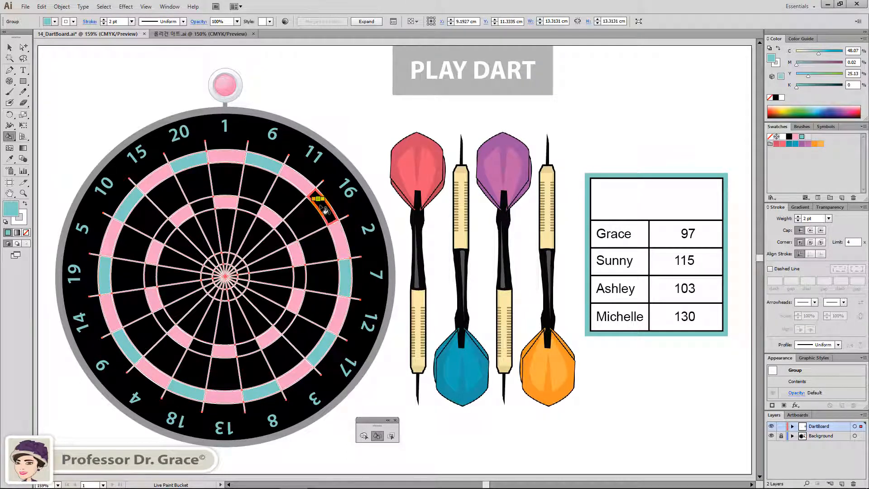
- Fill the inner narrow ring's cells at 16, 6, 20, 10, 19, 18, 9, 8, 17 and 7 with teal
left_click(287, 236)
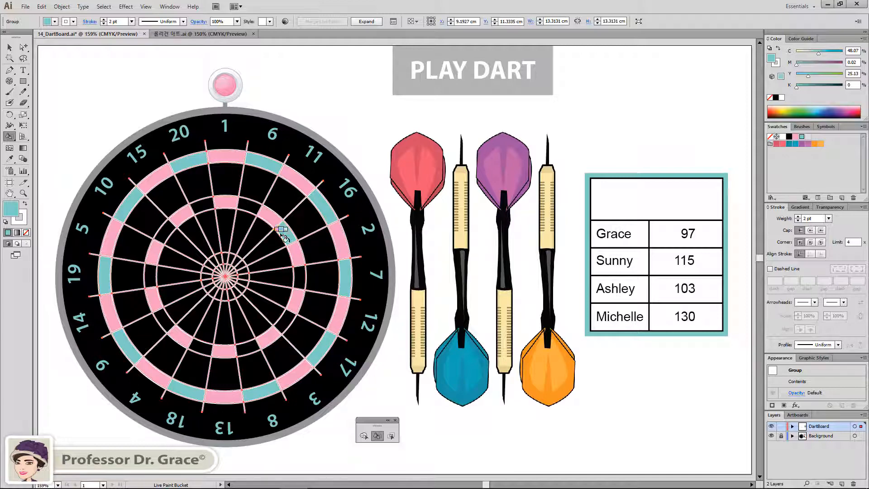
left_click(249, 204)
left_click(205, 206)
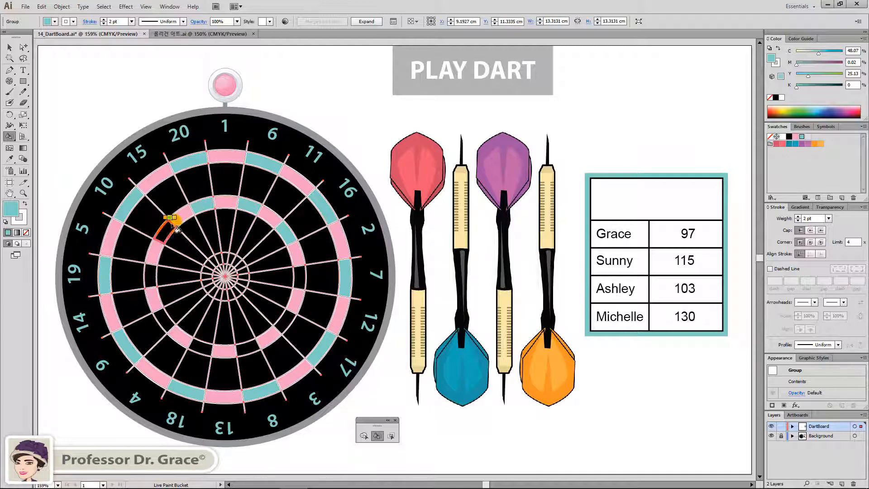
left_click(167, 230)
left_click(152, 272)
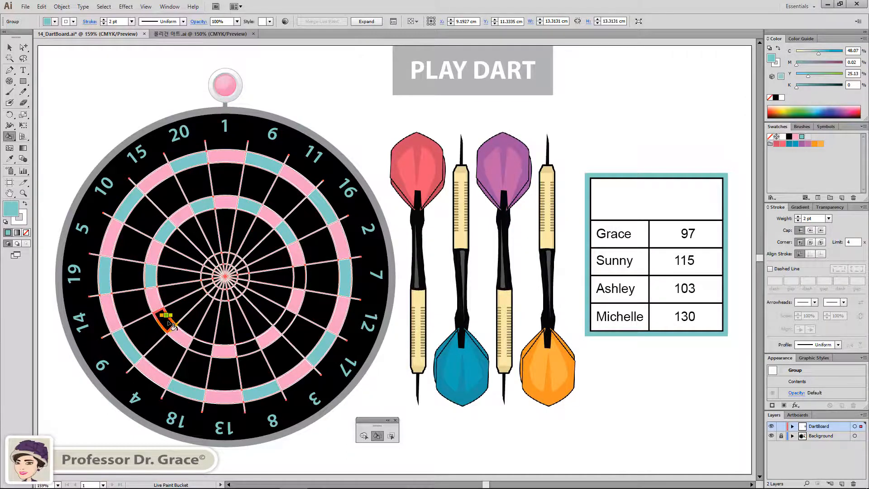
left_click(197, 348)
left_click(165, 324)
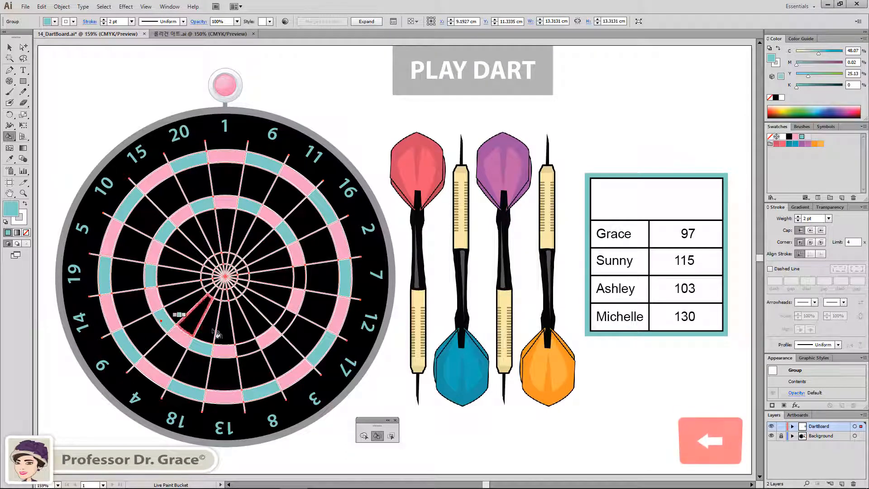
left_click(248, 345)
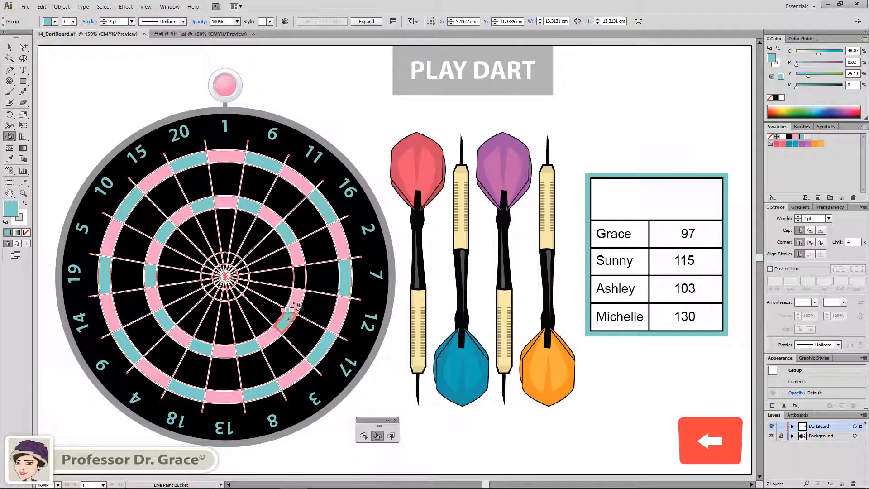
- Change the bucket's fill to white and fill the cells at 6 and 20 in both wide rings
left_click(341, 109)
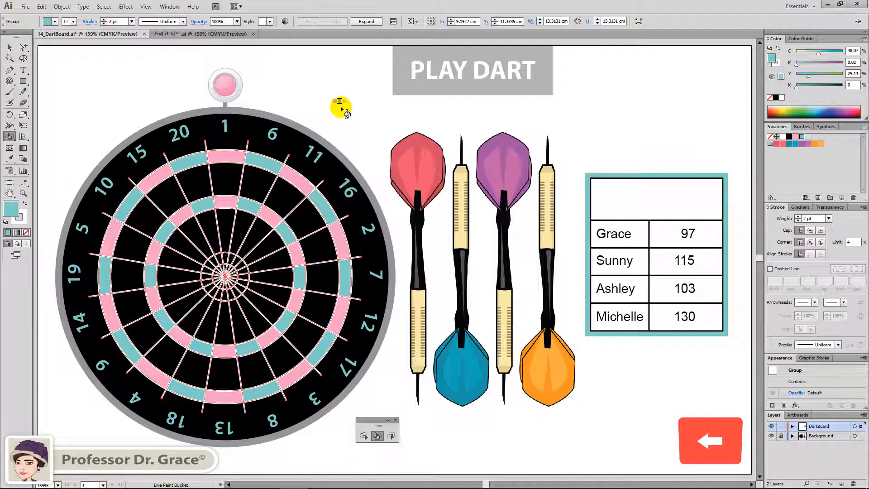
key("Left")
key("Left")
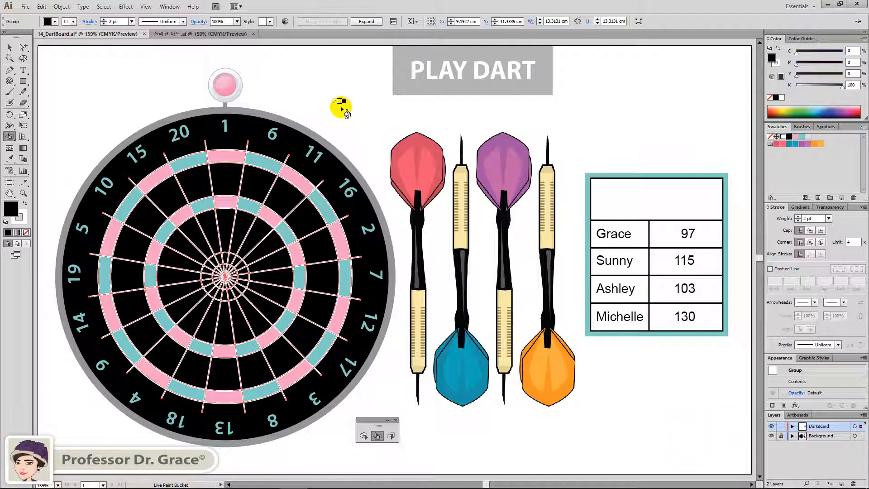
key("Left")
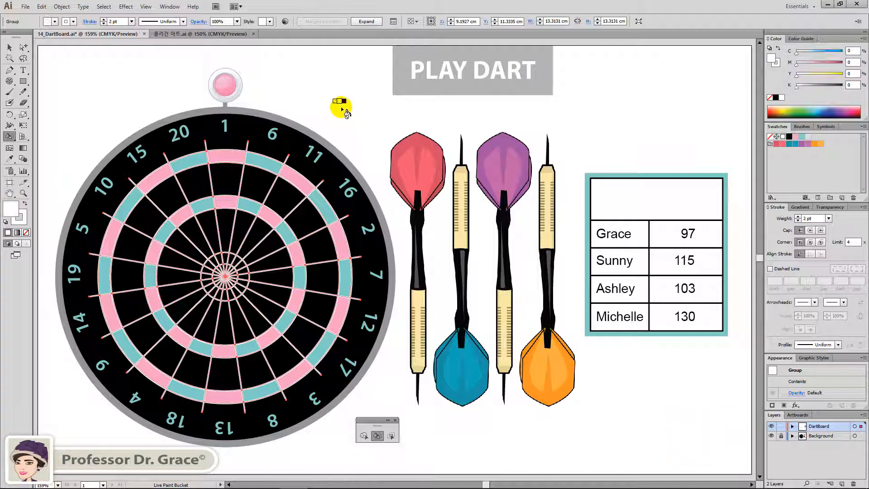
left_click(258, 184)
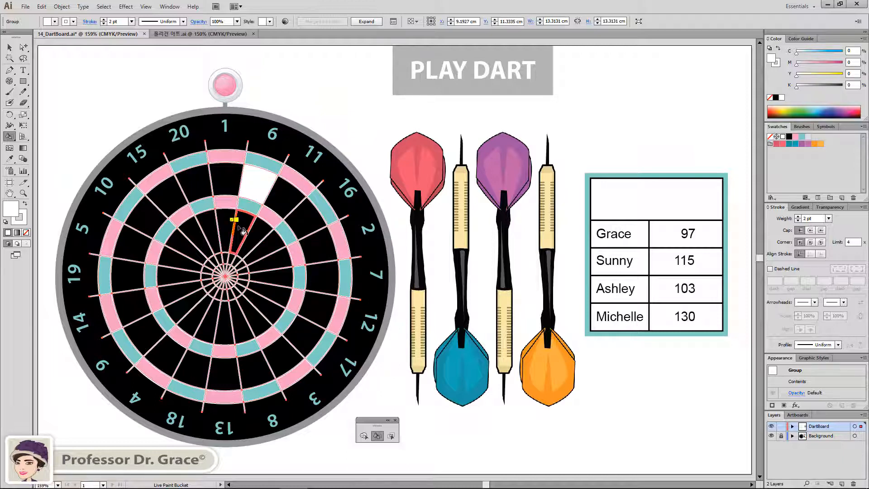
left_click(234, 221)
left_click(193, 182)
left_click(216, 230)
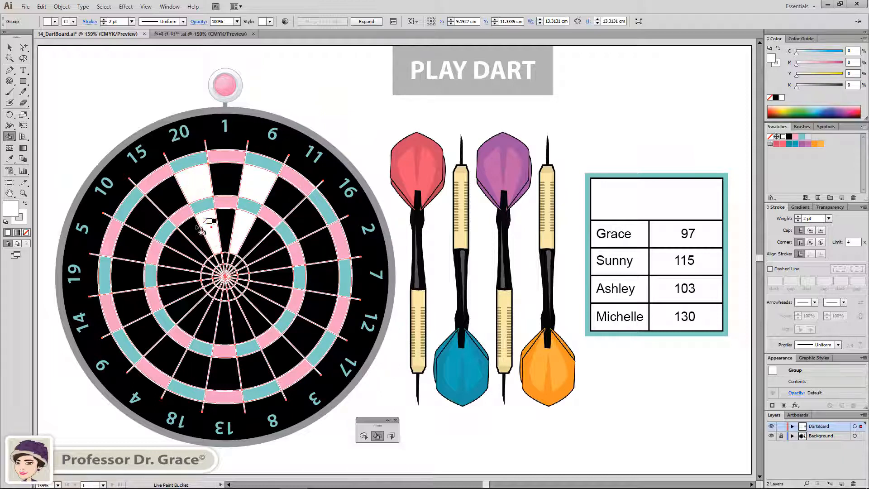
- Fill the cells at 10, 19, 9 and 18 in both wide rings with white
left_click(146, 212)
left_click(183, 244)
left_click(129, 271)
left_click(179, 277)
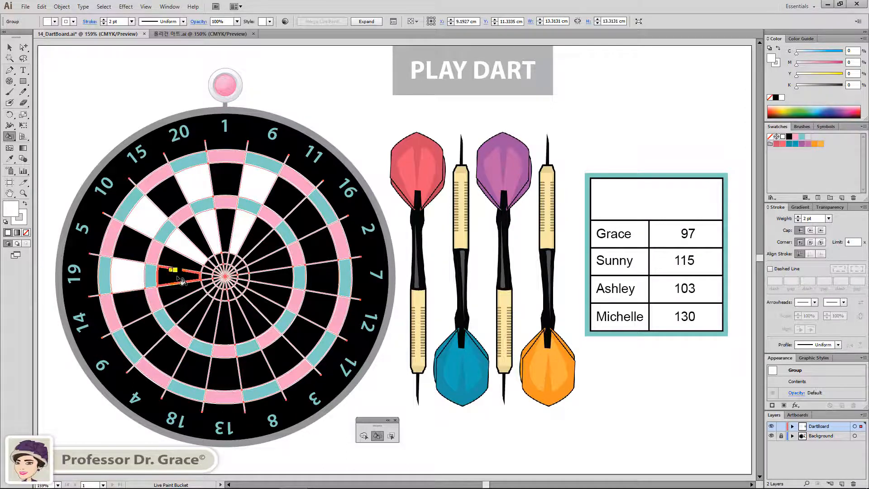
left_click(143, 332)
left_click(187, 304)
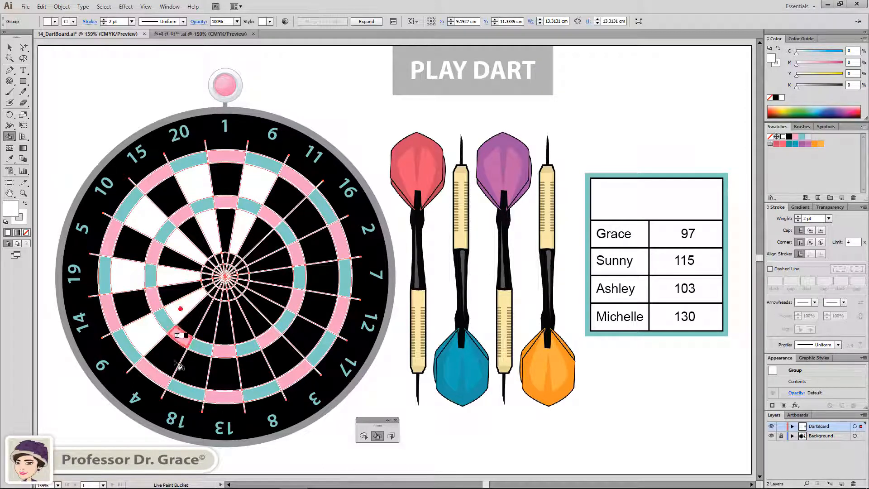
left_click(194, 364)
left_click(206, 319)
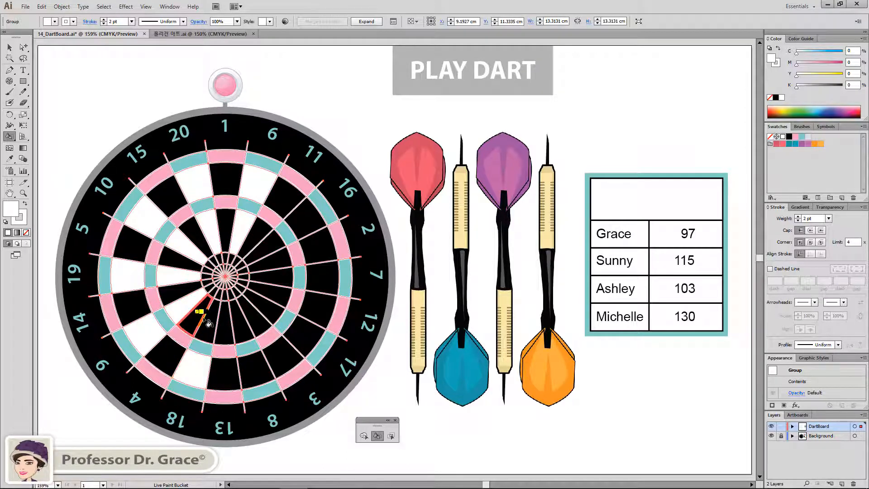
- Fill the cells at 8, 17, 7 and 16 in both wide rings with white
left_click(251, 367)
left_click(247, 329)
left_click(266, 307)
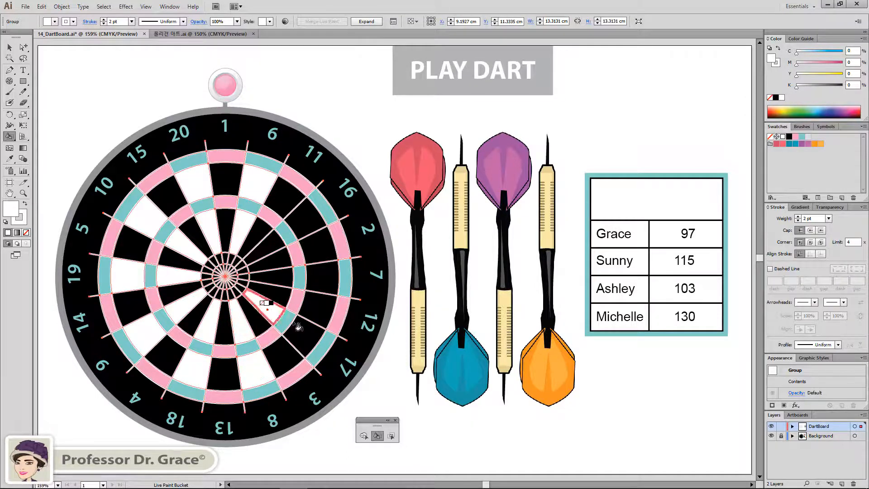
left_click(304, 333)
left_click(334, 276)
left_click(270, 277)
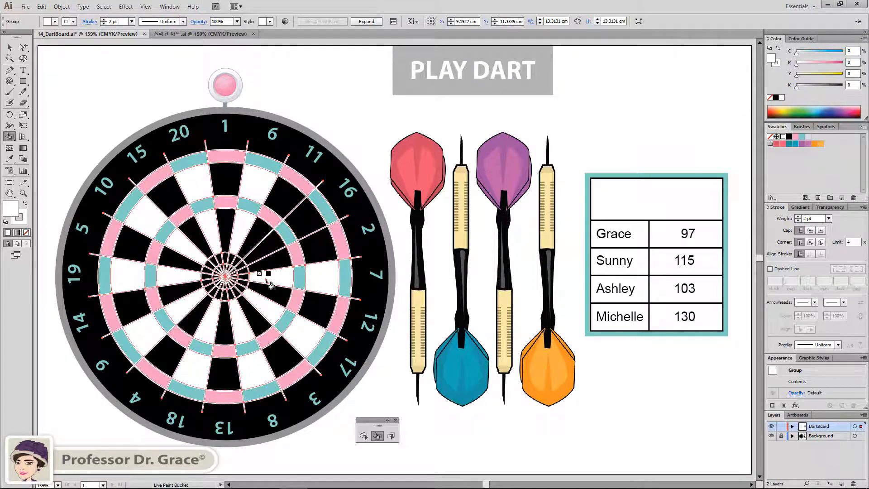
left_click(303, 203)
left_click(269, 240)
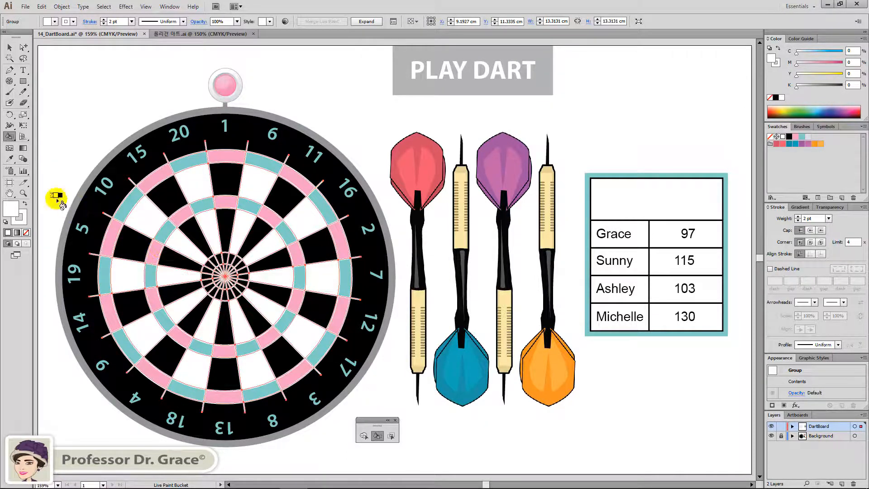
- Delete the dividing lines inside the bull's-eye's innermost circle with the Live Paint Selection tool to merge its wedges into one cell
left_click(23, 196)
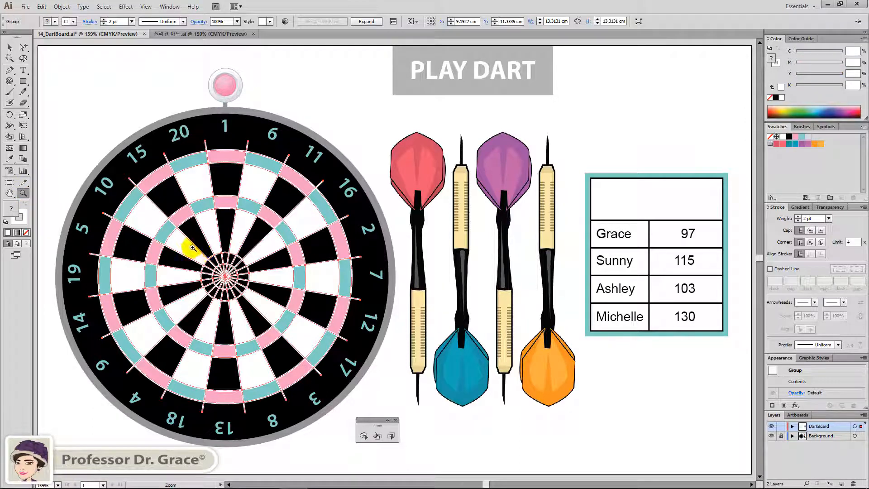
left_click_drag(193, 247, 258, 307)
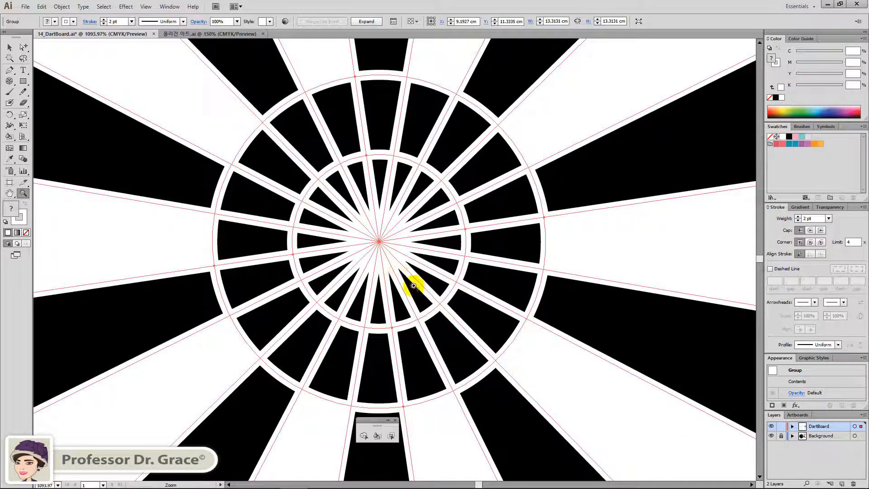
left_click_drag(371, 421, 566, 93)
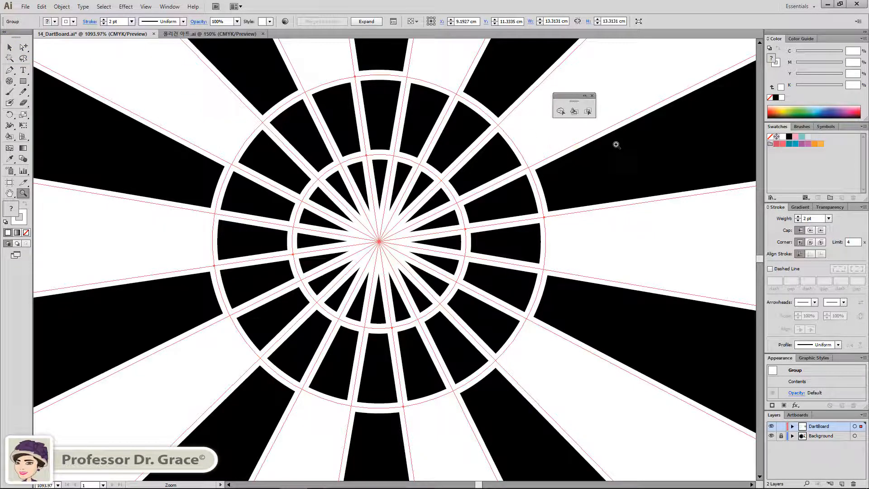
left_click(595, 131)
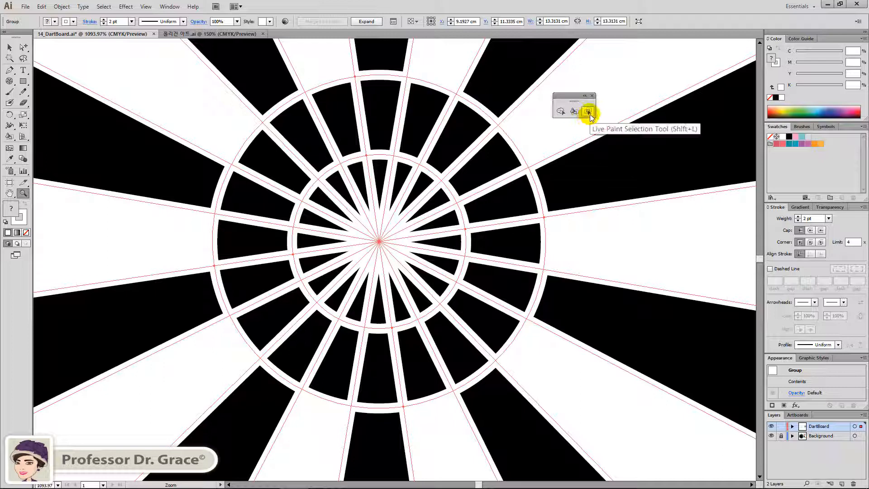
left_click(589, 113)
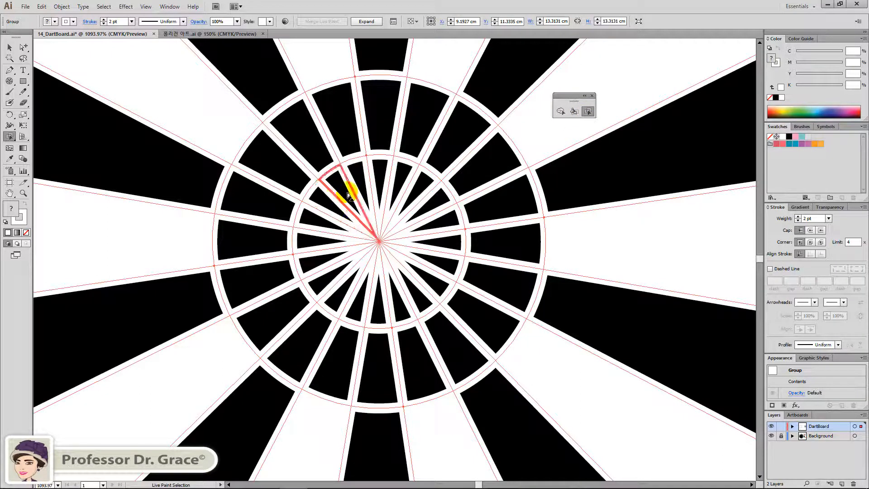
left_click(410, 274)
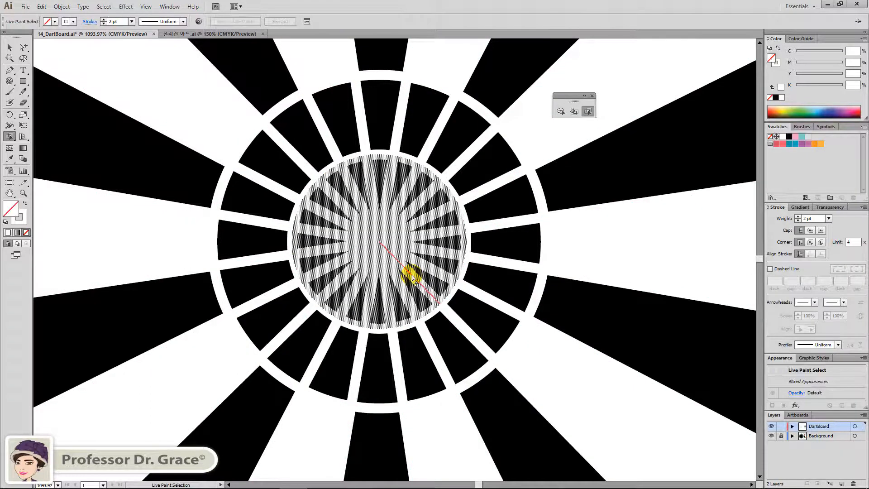
key("ctrl+shift+a")
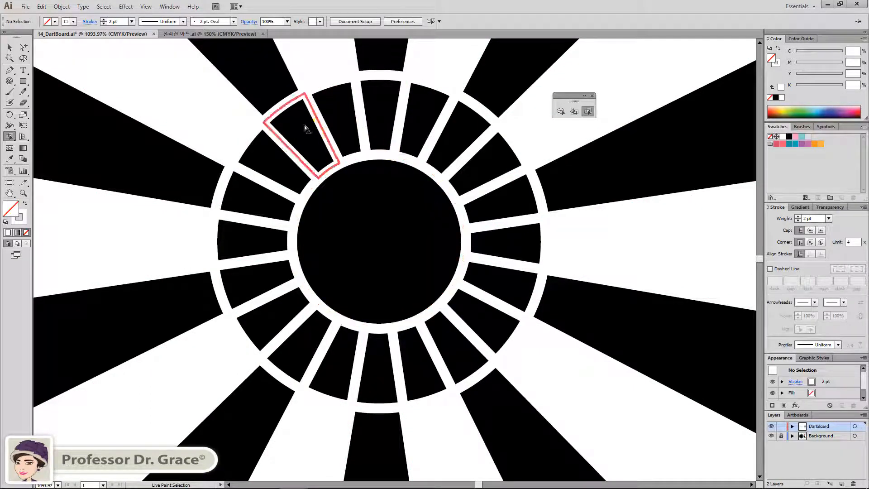
- Delete the dividers across the upper, right and lower parts of the ring around the bull's-eye's inner circle
left_click_drag(418, 118, 430, 123)
key("Delete")
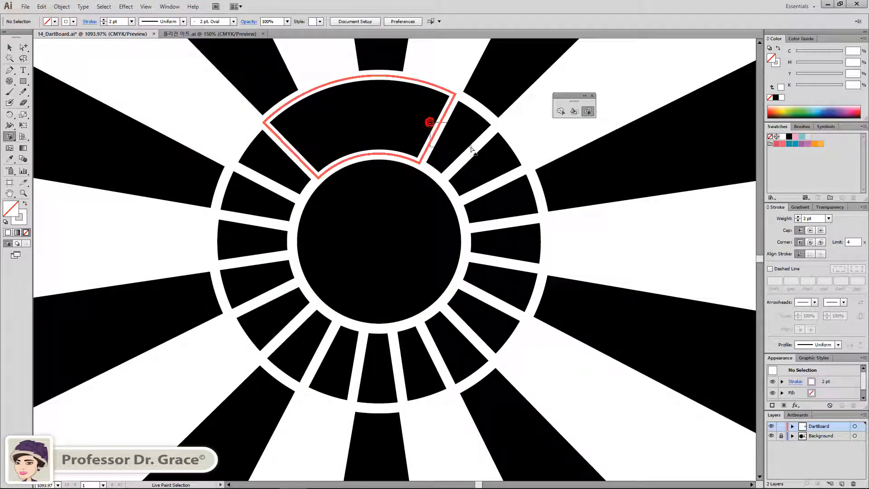
left_click_drag(470, 148, 434, 361)
key("Delete")
key("Delete")
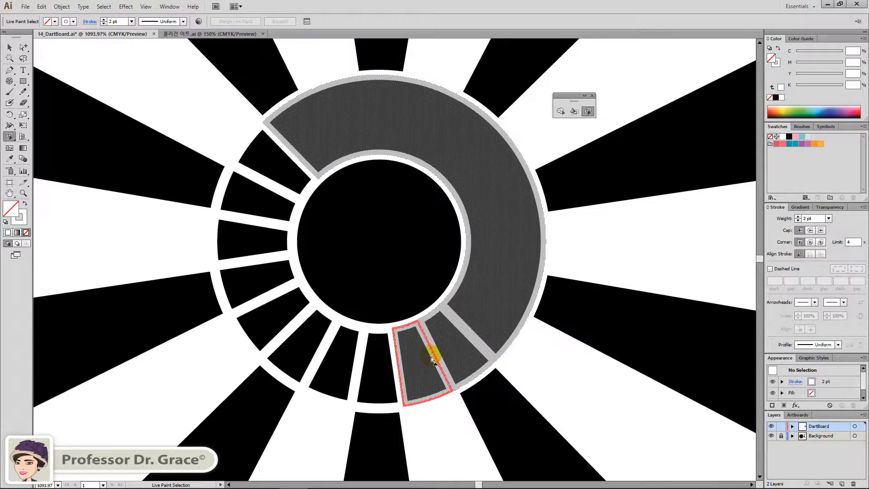
key("Delete")
left_click_drag(311, 359, 305, 354)
key("Delete")
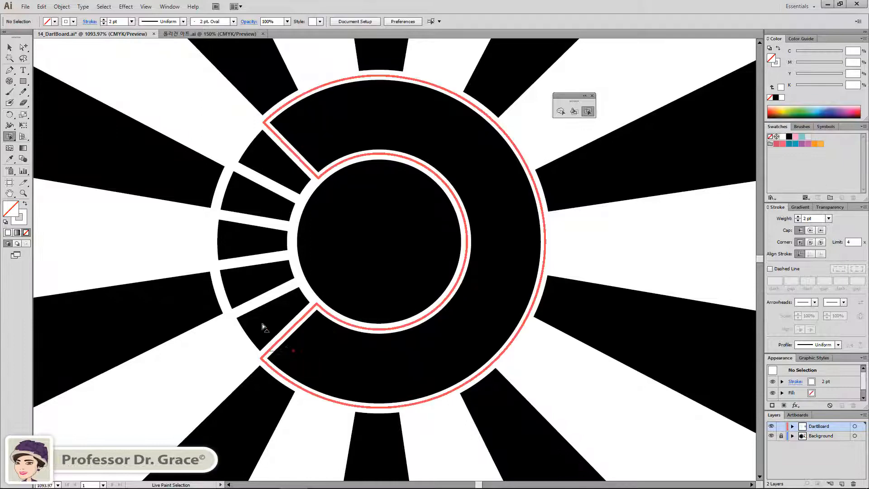
- Delete the remaining dividers on the left side of the bull's-eye's outer ring, merging it into one cell
left_click_drag(262, 324, 258, 295)
key("Delete")
left_click_drag(245, 198, 262, 268)
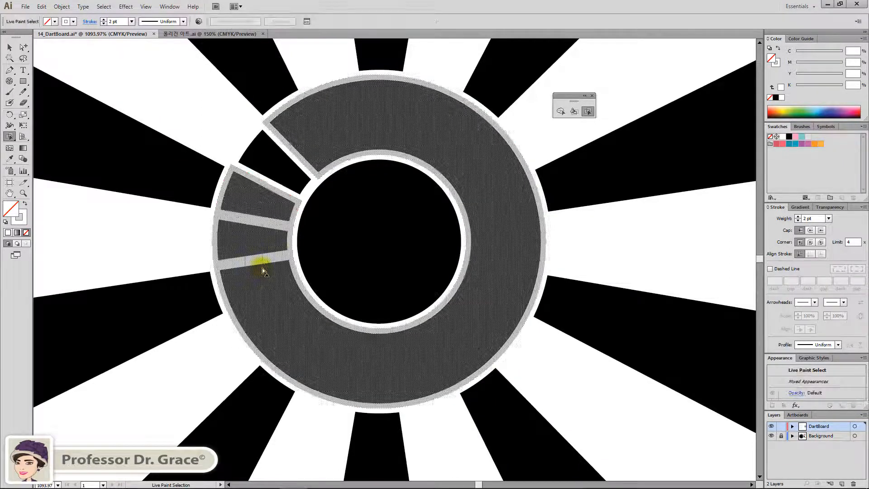
key("Delete")
left_click_drag(273, 192, 268, 200)
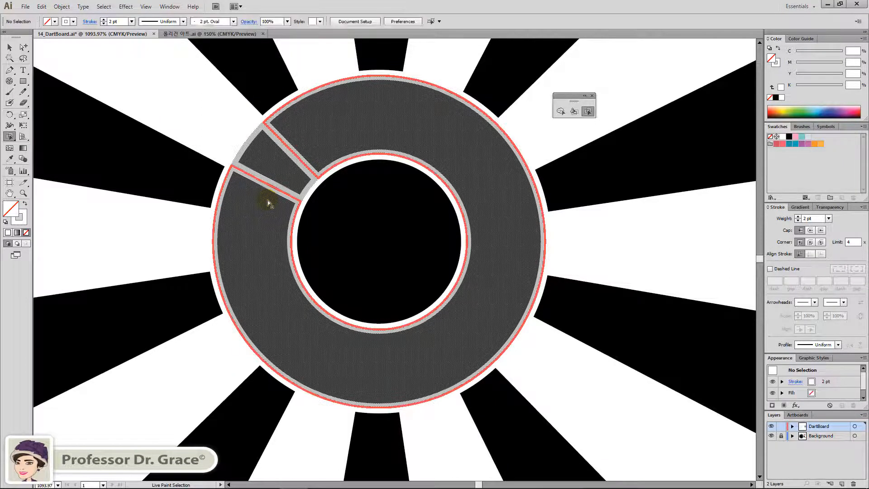
key("Delete")
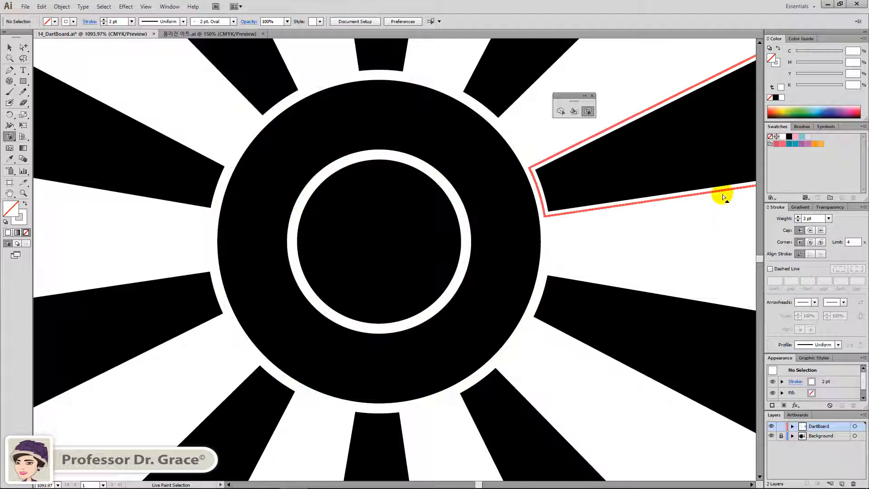
- Fill the bull's-eye's outer ring with pink and its inner circle with teal using the Live Paint Bucket
left_click(573, 111)
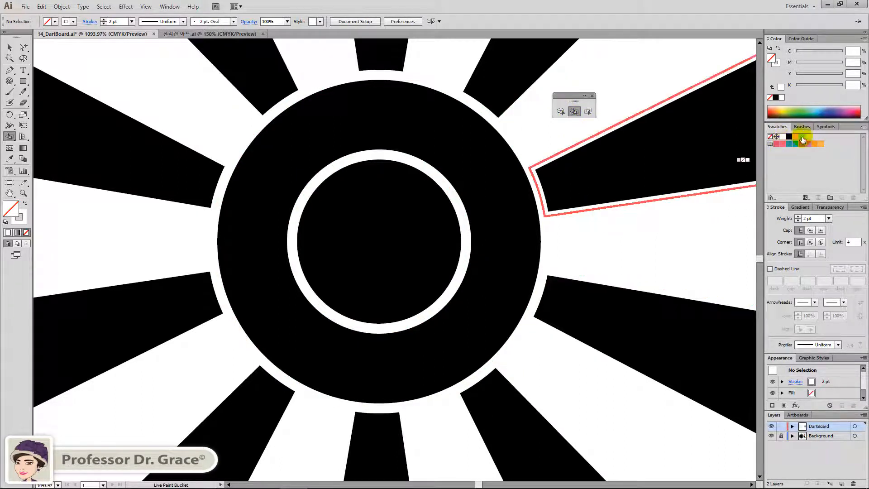
left_click(795, 136)
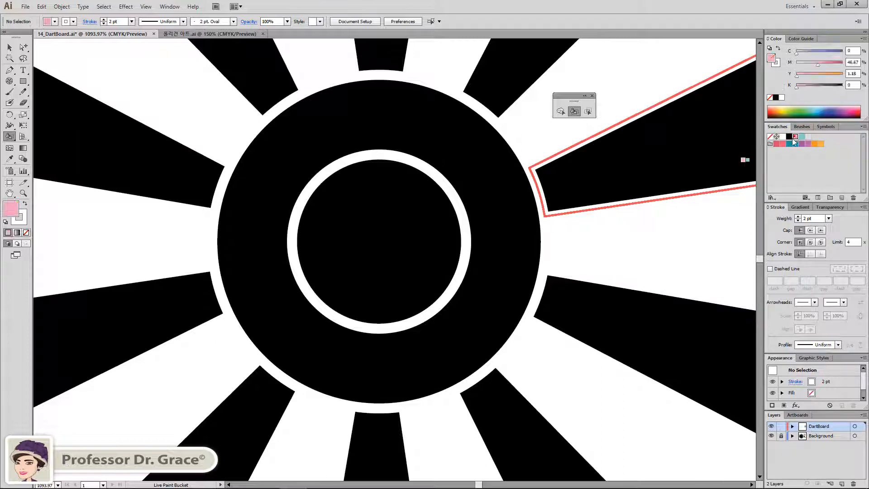
left_click(514, 201)
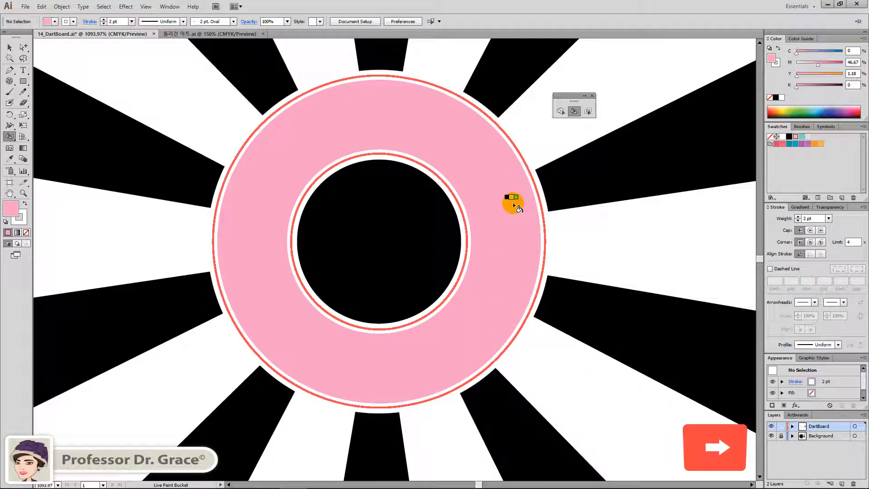
key("Right")
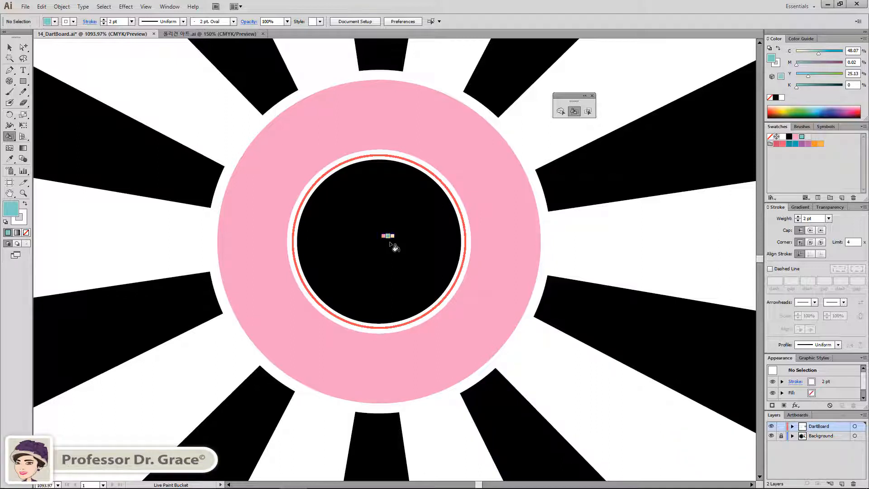
left_click(389, 243)
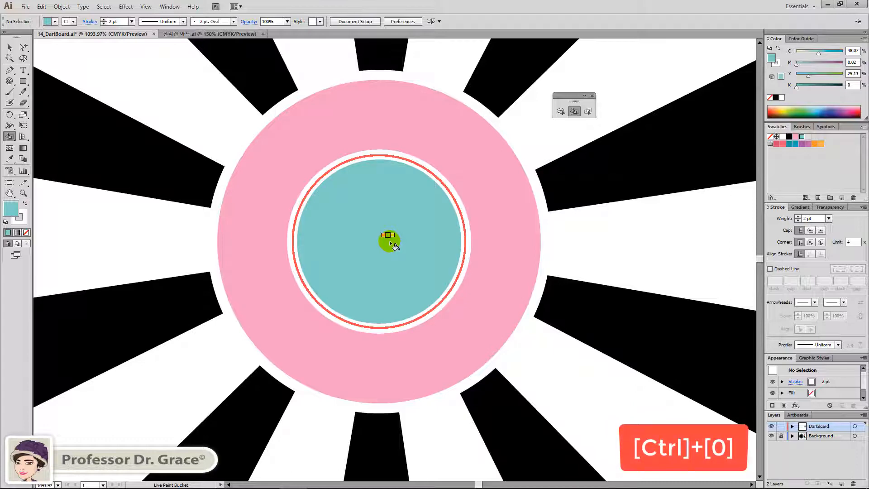
key("ctrl+0")
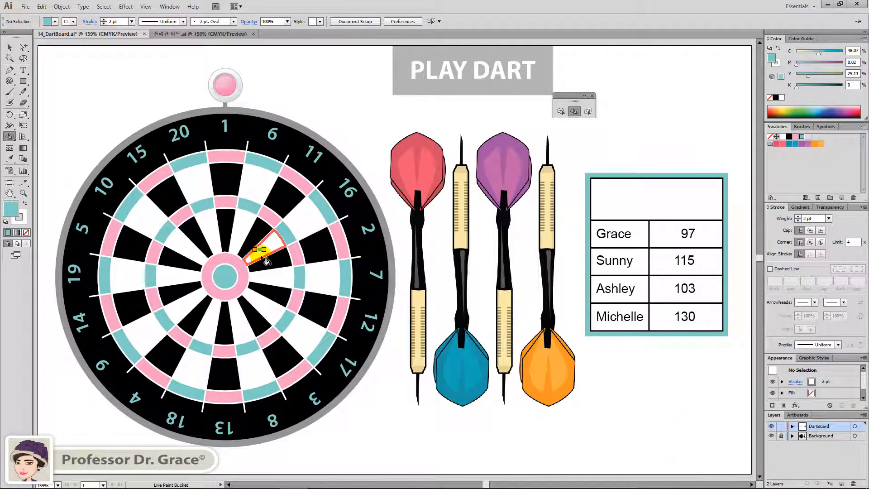
- Convert the score table's frame and lines into a Live Paint group and fill its header cell with pink
key("v")
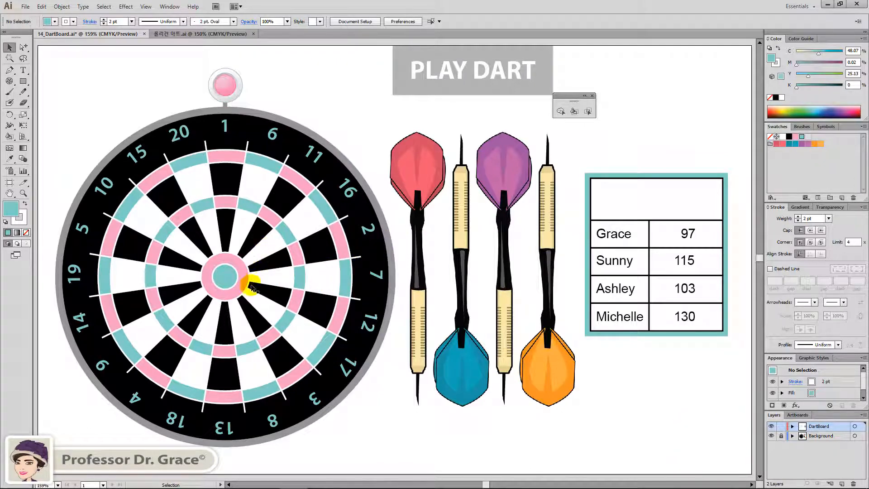
left_click(233, 277)
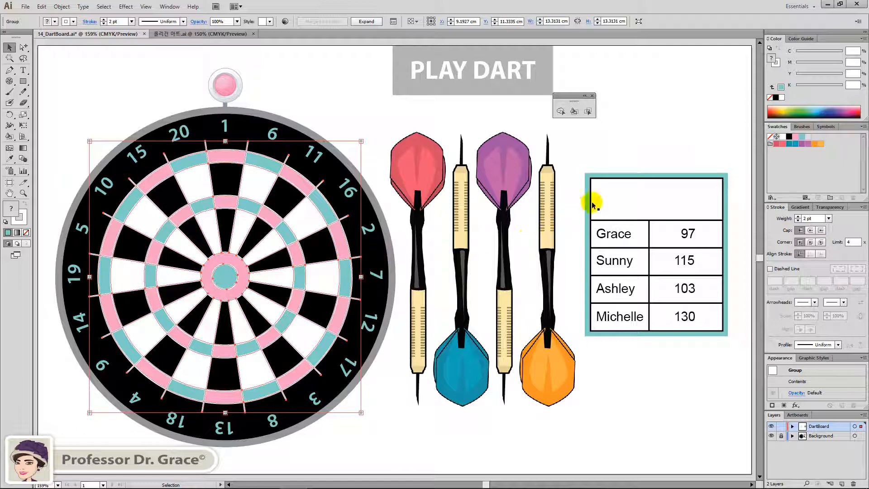
left_click_drag(604, 164, 628, 256)
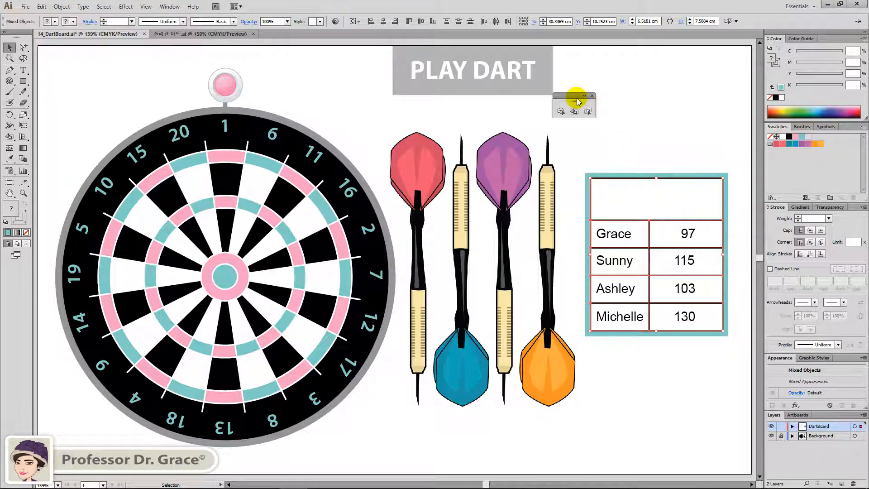
left_click_drag(576, 96, 639, 107)
left_click(638, 121)
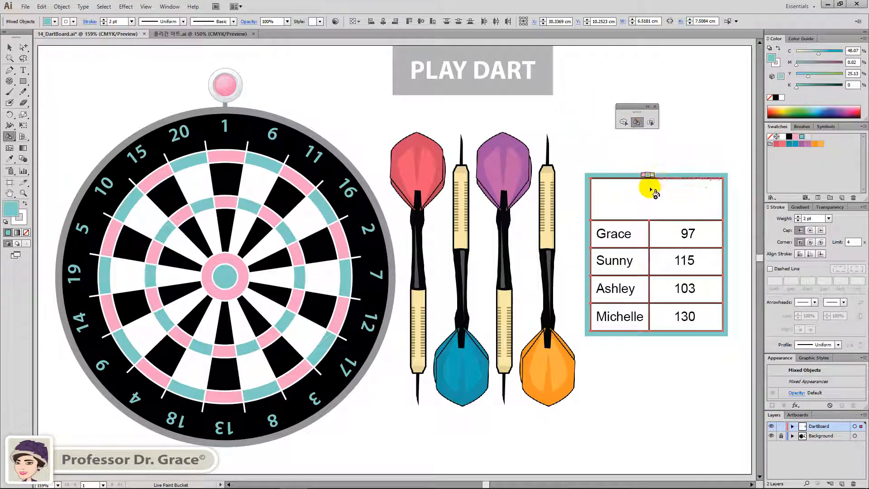
left_click(795, 136)
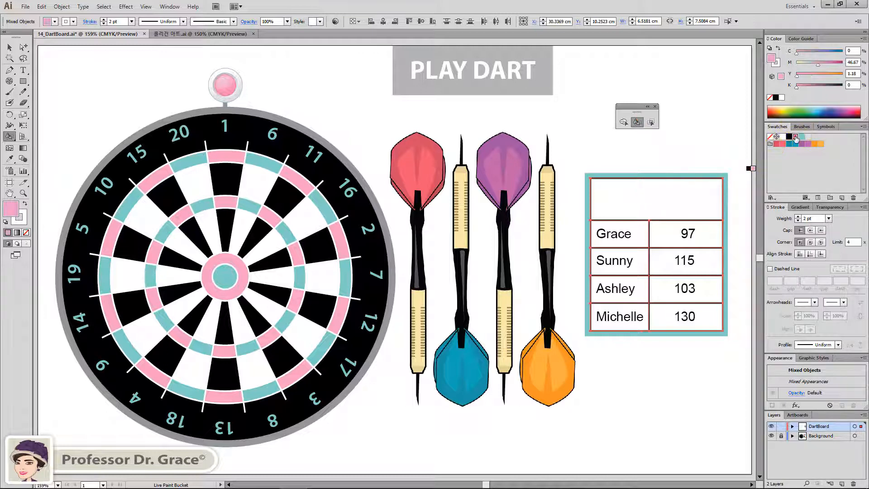
left_click(642, 196)
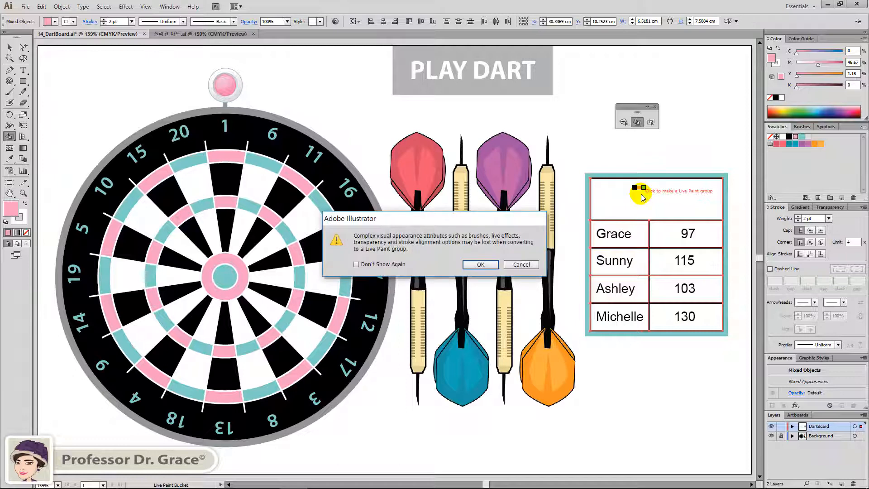
left_click(480, 264)
left_click(640, 194)
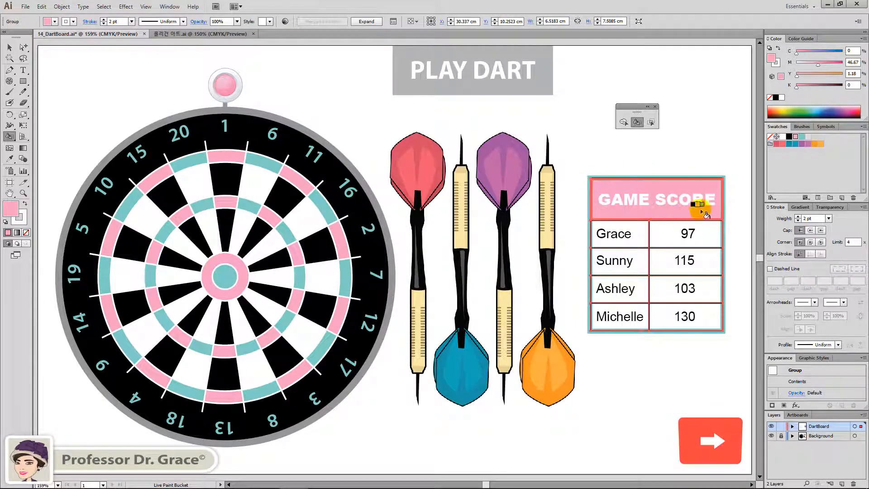
- Change the bucket's fill to the light grey swatch (K 15) and fill the second and fourth score rows
key("Right")
key("Right")
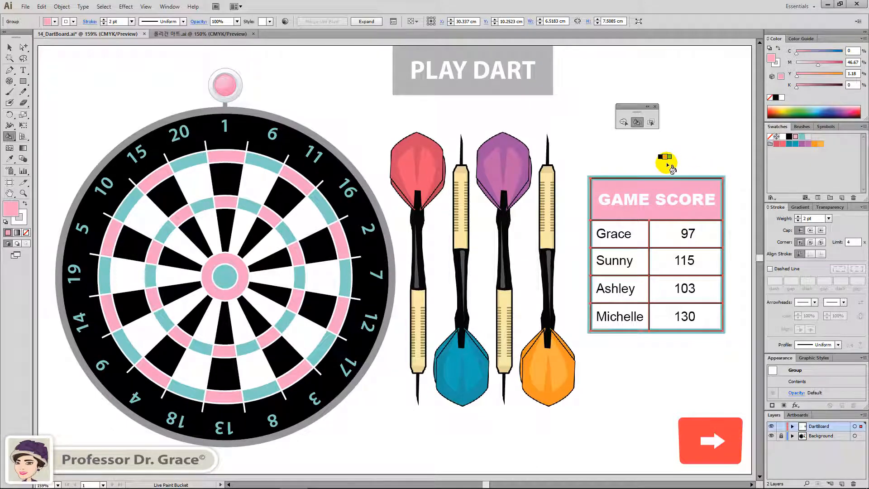
key("Right")
key("Right")
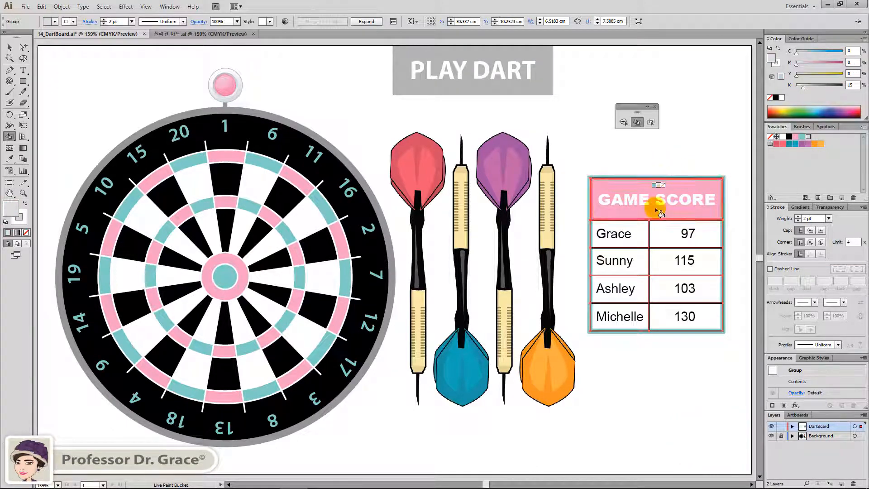
left_click(685, 259)
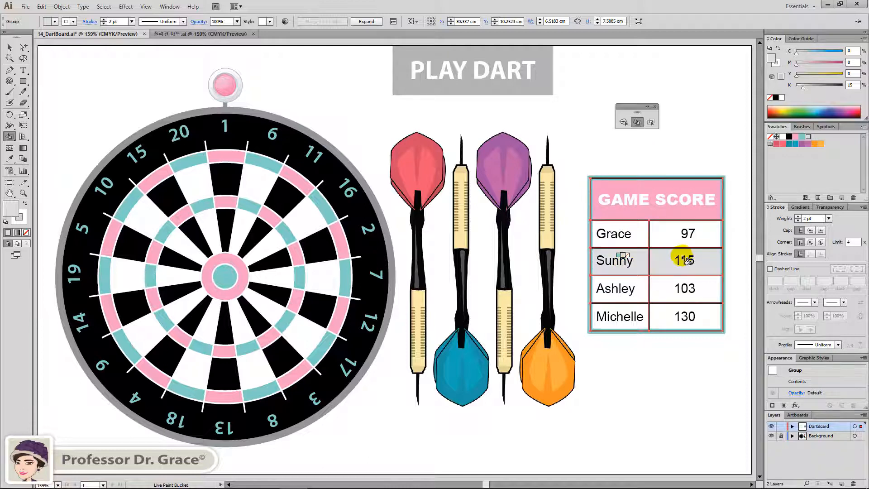
left_click(704, 315)
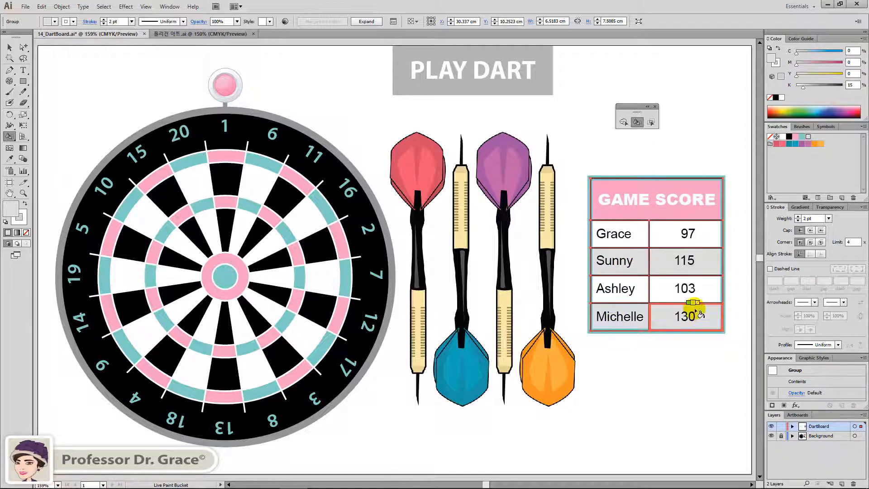
- Duplicate the score table's Live Paint group horizontally over the darts and expand the copy
key("v")
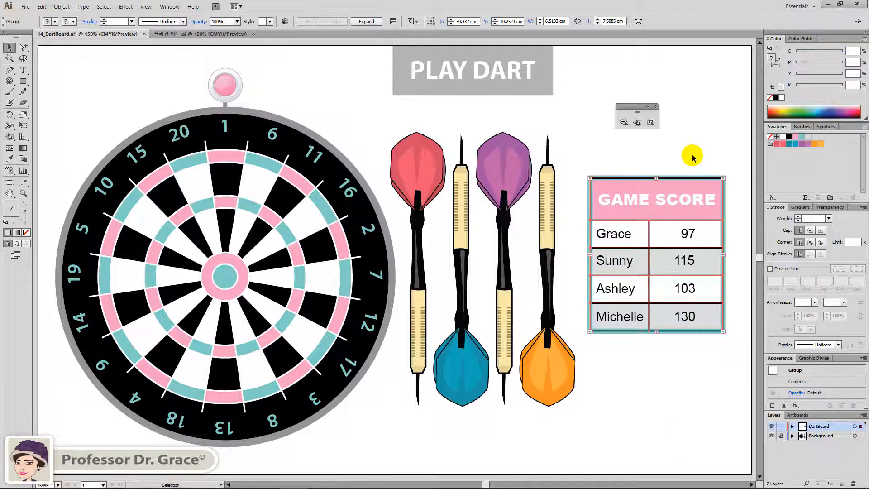
left_click(603, 192)
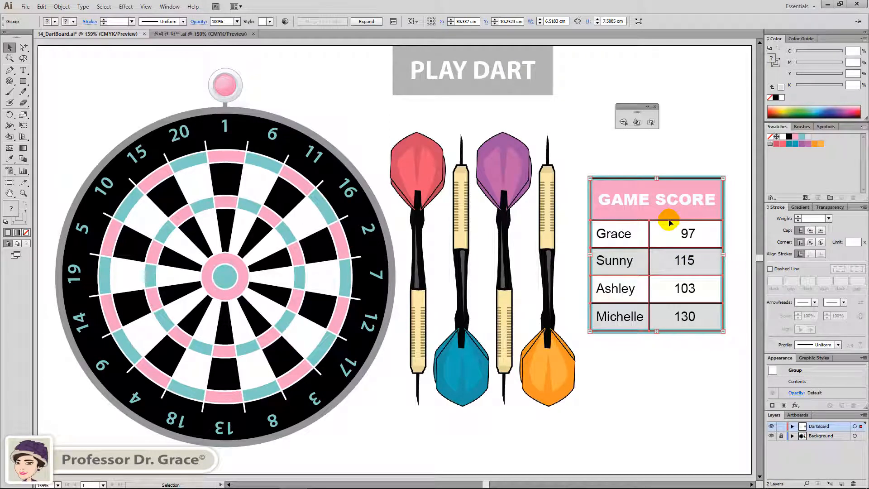
key("alt")
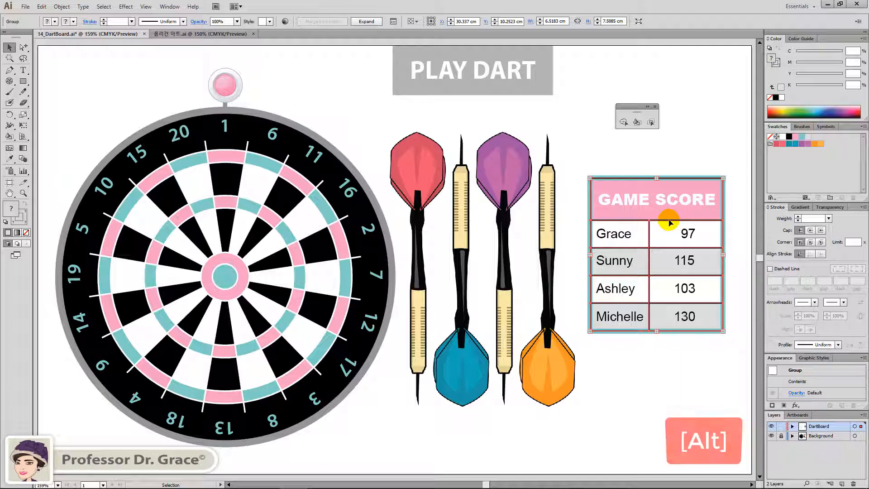
left_click_drag(670, 222, 499, 223)
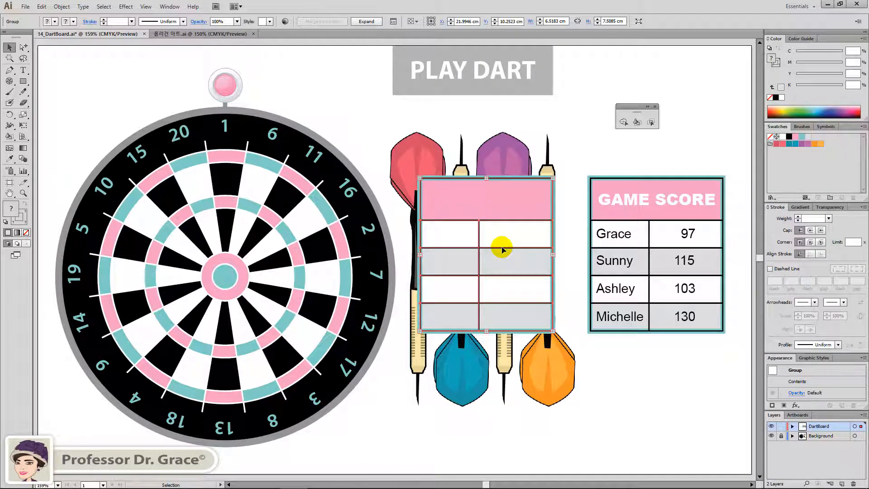
left_click(368, 22)
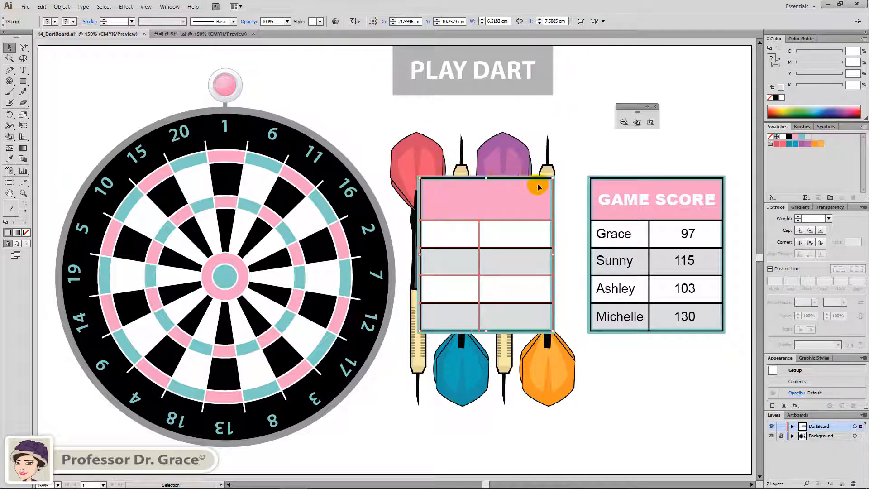
- Pull the pink header cell and the four grey cells out of the expanded table copy using Group Selection
key("ctrl")
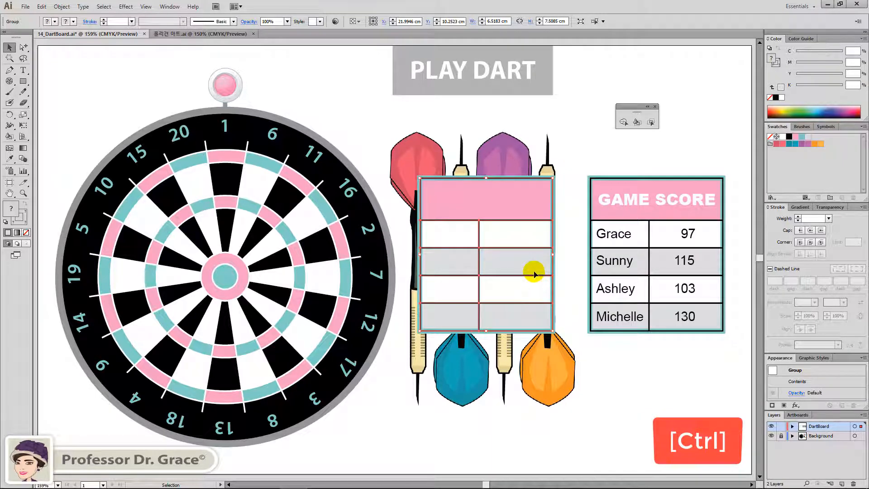
left_click(597, 365)
key("ctrl")
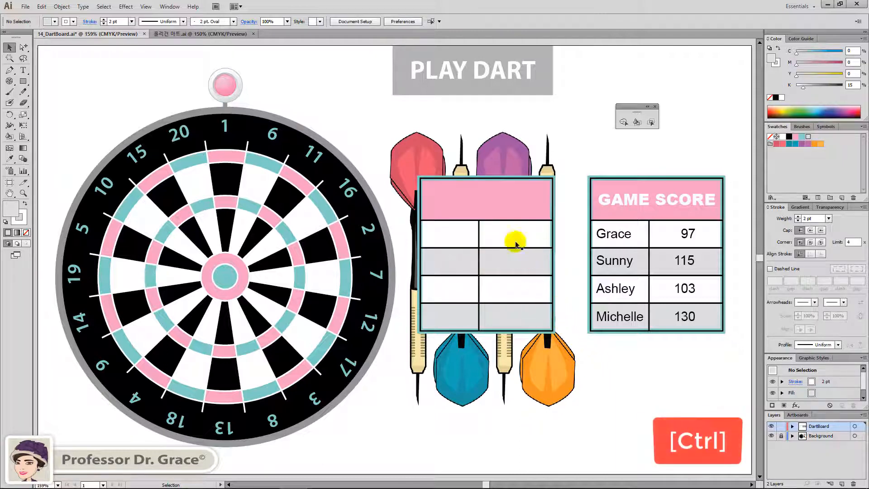
key("alt")
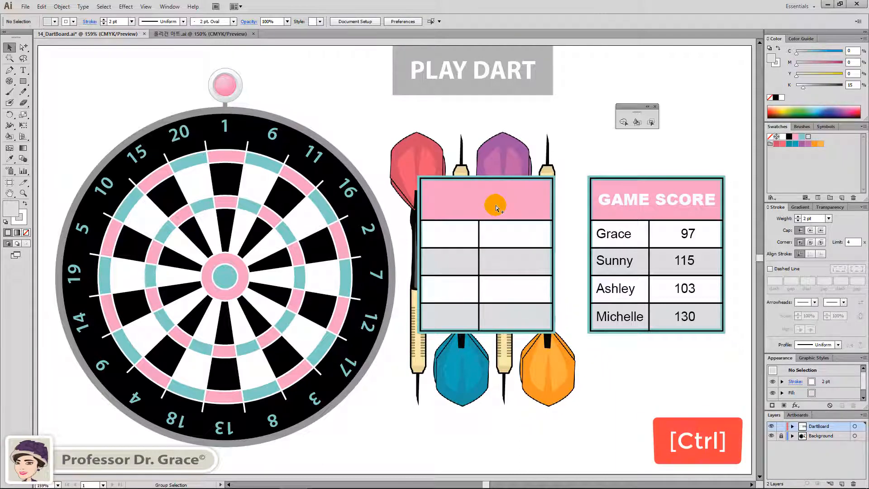
left_click(495, 205, "ctrl+alt")
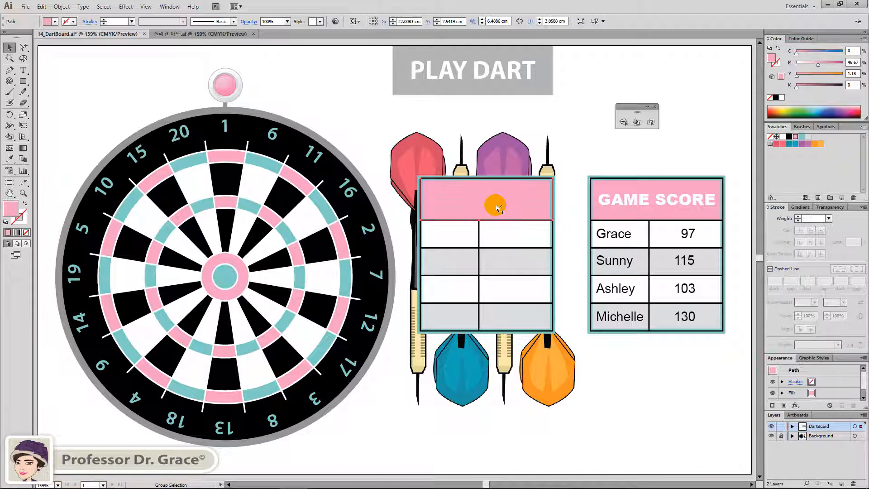
left_click_drag(506, 206, 673, 409)
left_click_drag(496, 268, 512, 431)
left_click_drag(448, 256, 625, 429)
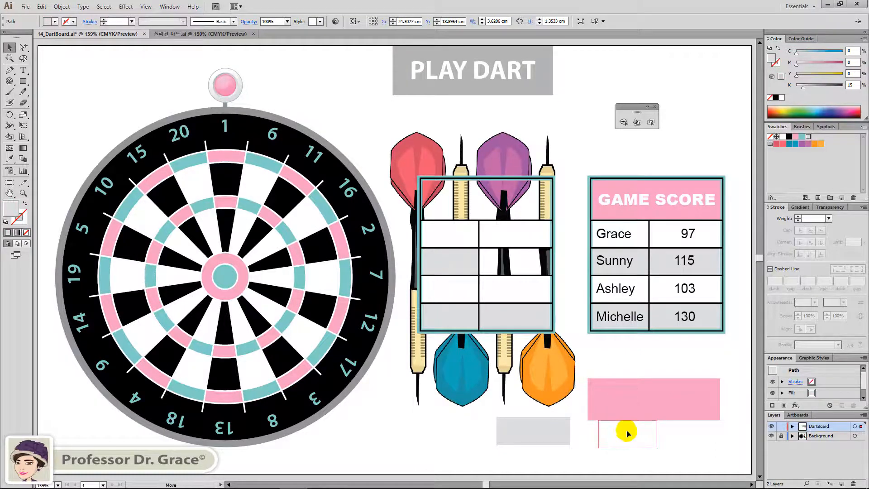
left_click_drag(458, 313, 603, 370)
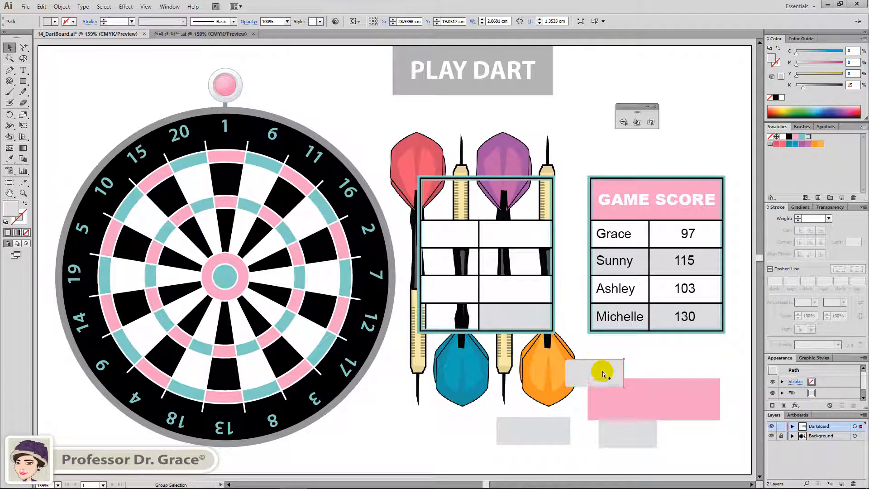
left_click_drag(521, 313, 680, 385)
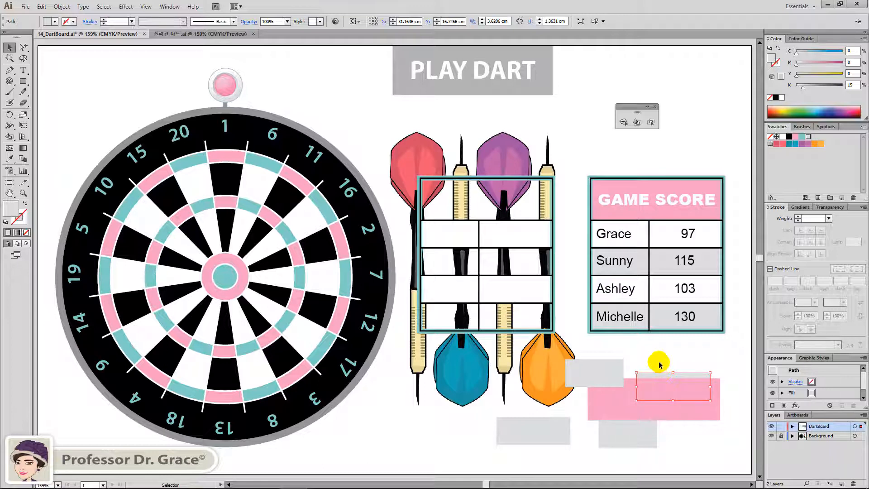
key("ctrl+shift+bracketleft")
- Delete the expanded table copy together with its separated pink and grey cells
left_click(659, 361)
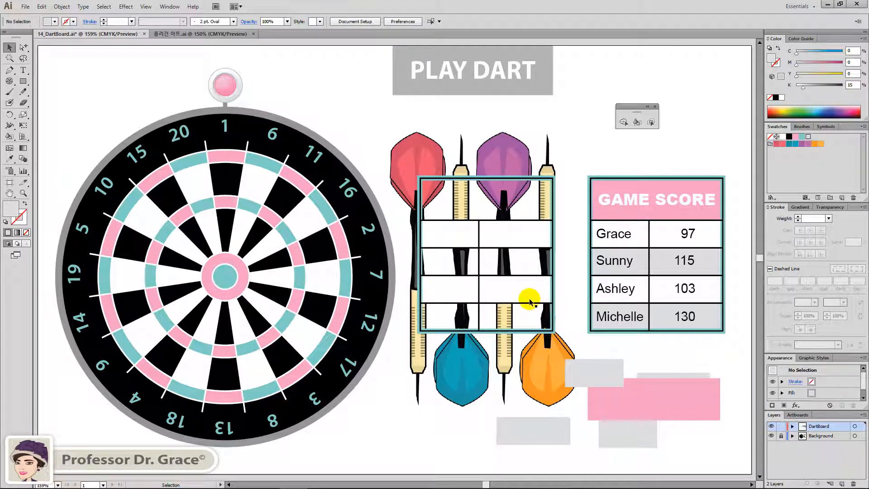
left_click(598, 381)
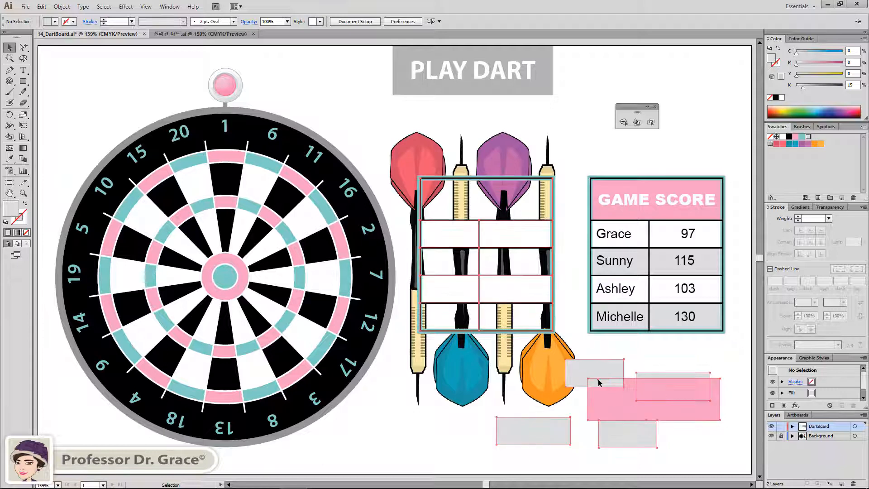
key("Delete")
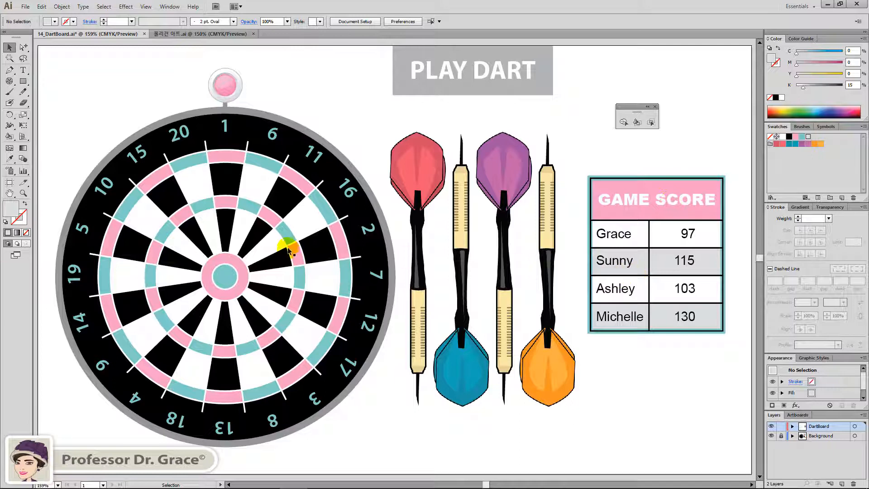
- Examine the polygon toucan's Live Paint group in 폴리곤 아트.ai and return to the dartboard document
left_click(202, 36)
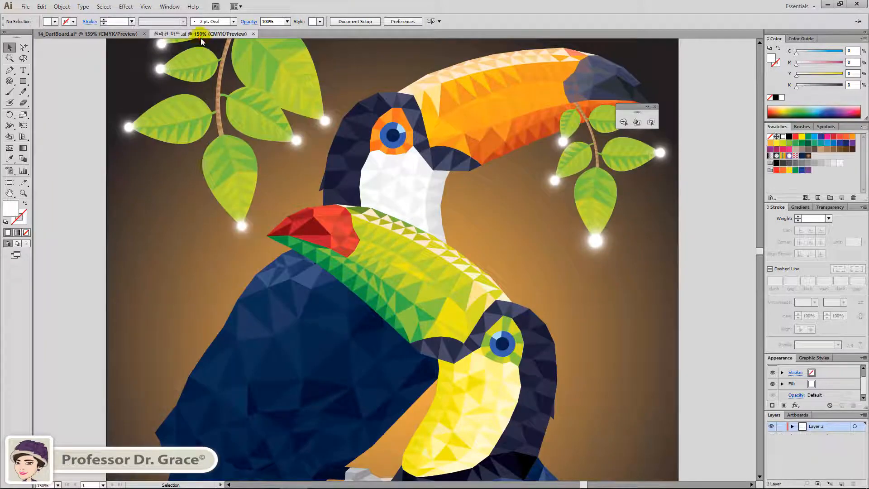
left_click(301, 342)
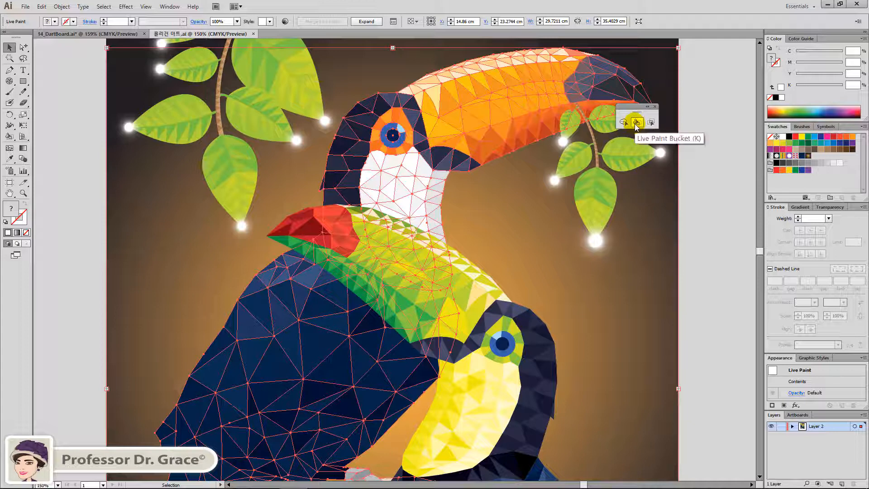
left_click(92, 34)
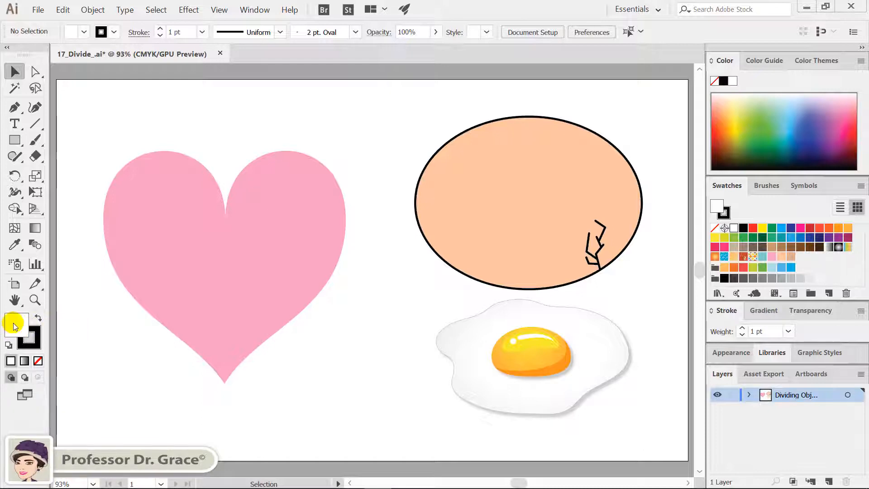
- Set the fill to None and draw an open zigzag Pen path through the heart from above its notch to below its tip
key("slash")
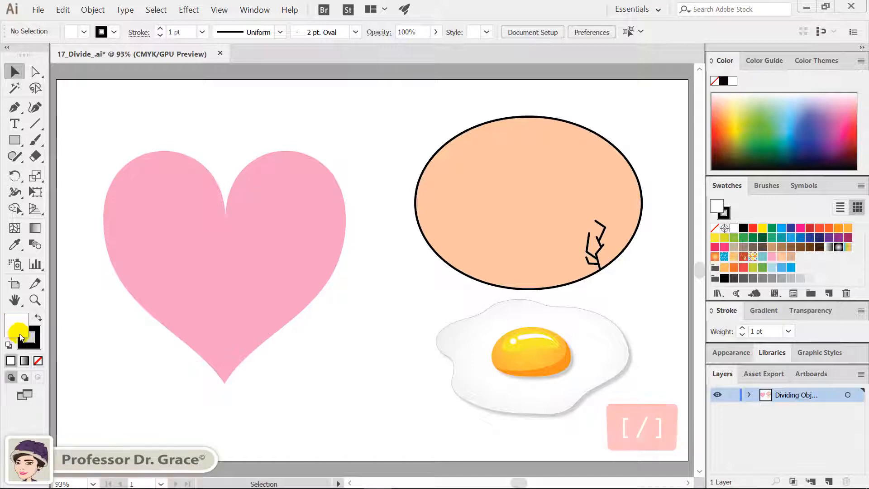
left_click(38, 361)
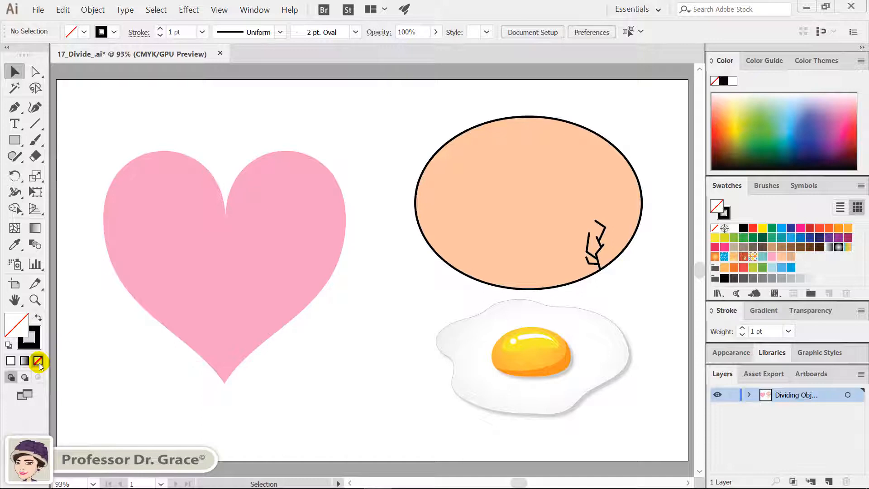
left_click(14, 108)
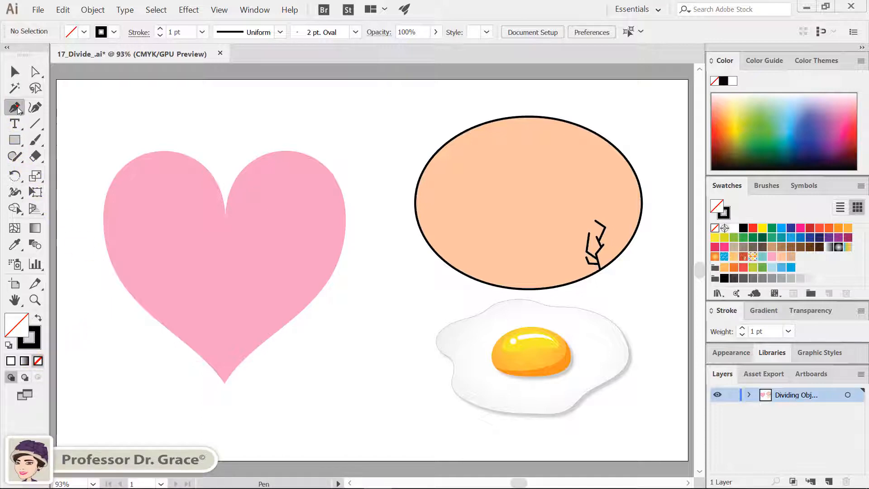
left_click(231, 149)
left_click(225, 216)
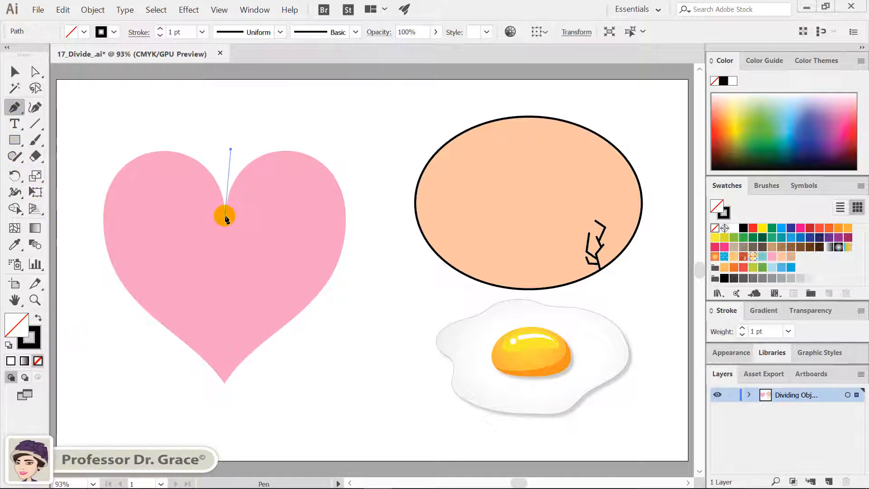
left_click(239, 251)
left_click(215, 277)
left_click(236, 317)
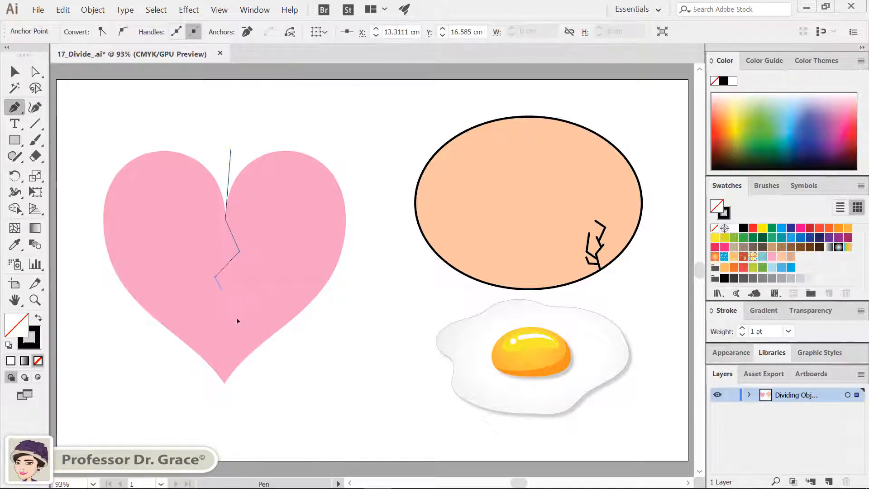
left_click(221, 340)
left_click(225, 362)
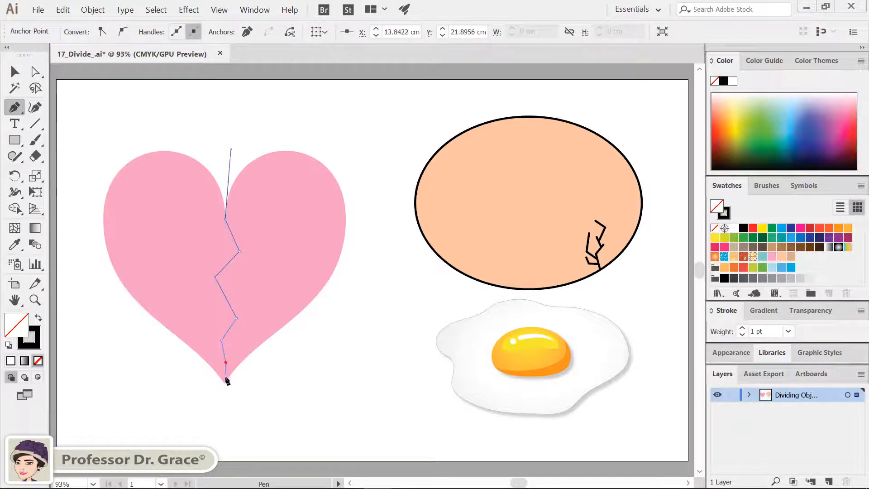
left_click(222, 405)
key("v")
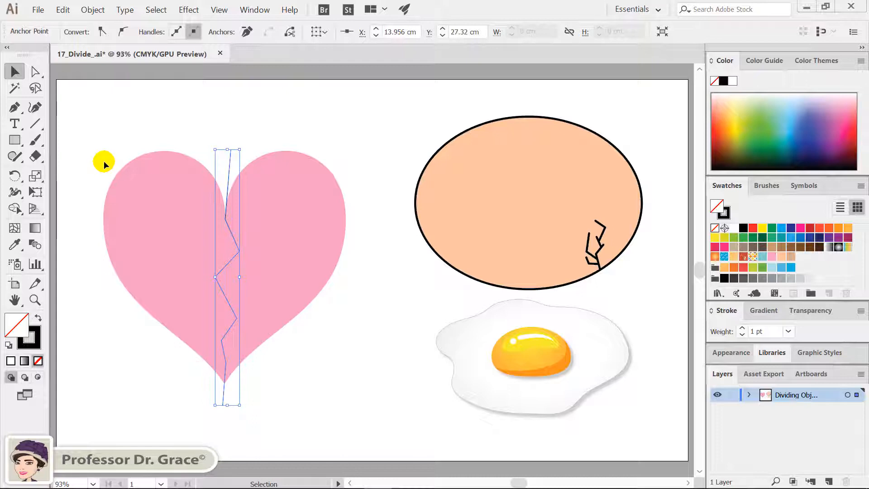
- Split the heart along the zigzag path with Divide Objects Below
left_click(91, 5)
mouse_move(130, 231)
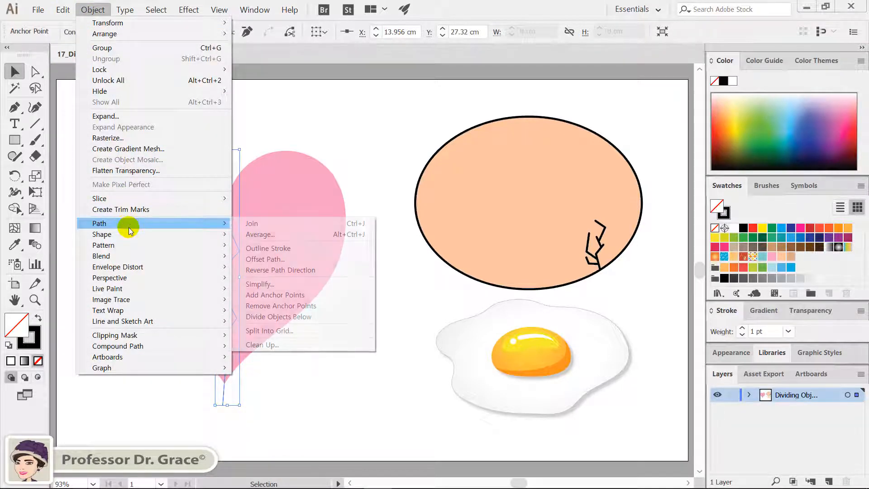
left_click(300, 317)
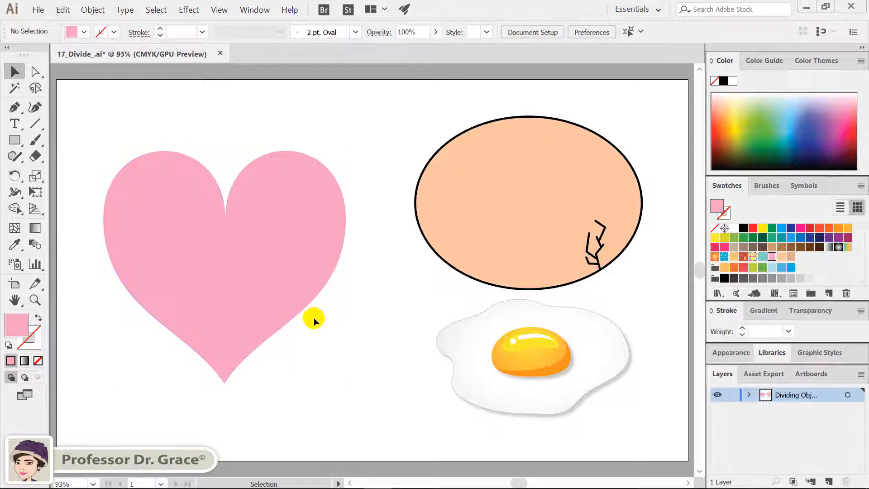
- Nudge the heart's right half to the right to open a gap along the crack, and deselect it
left_click(294, 264)
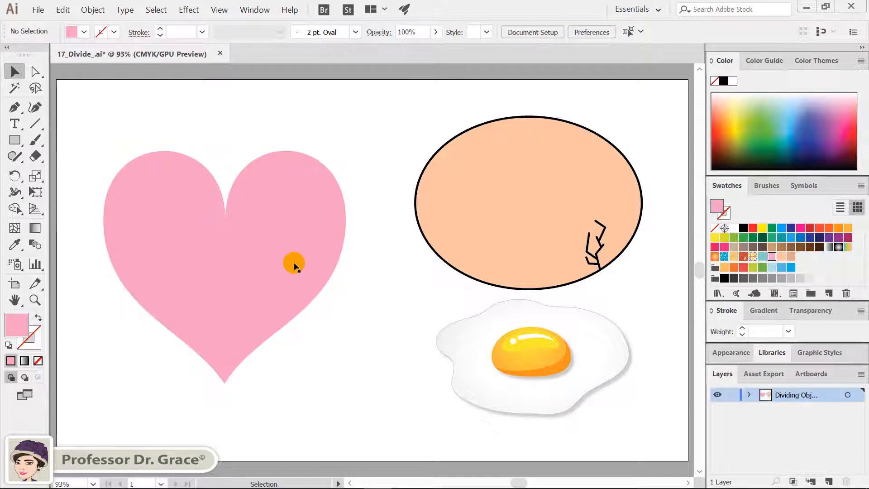
left_click(294, 262)
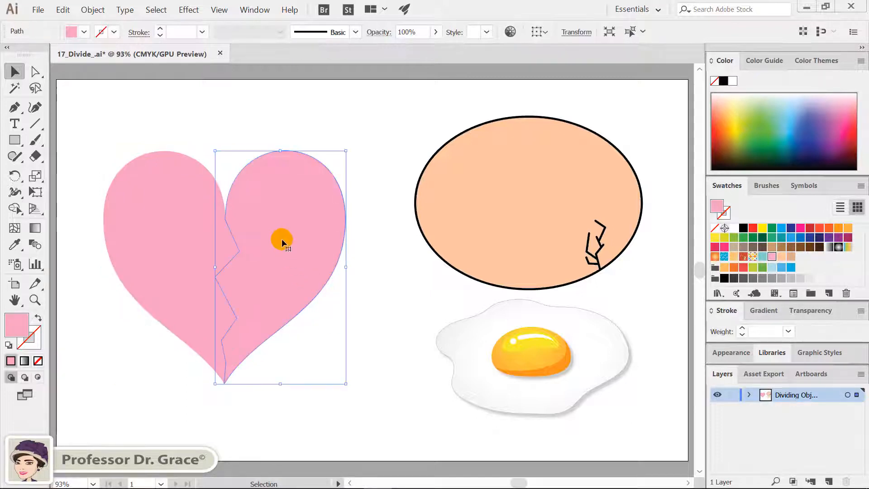
key("shift+Right")
key("shift+Right")
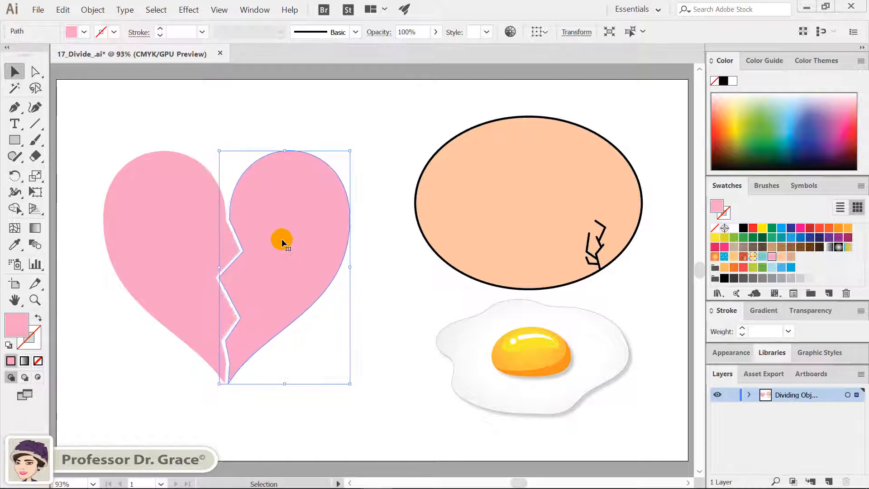
key("Right")
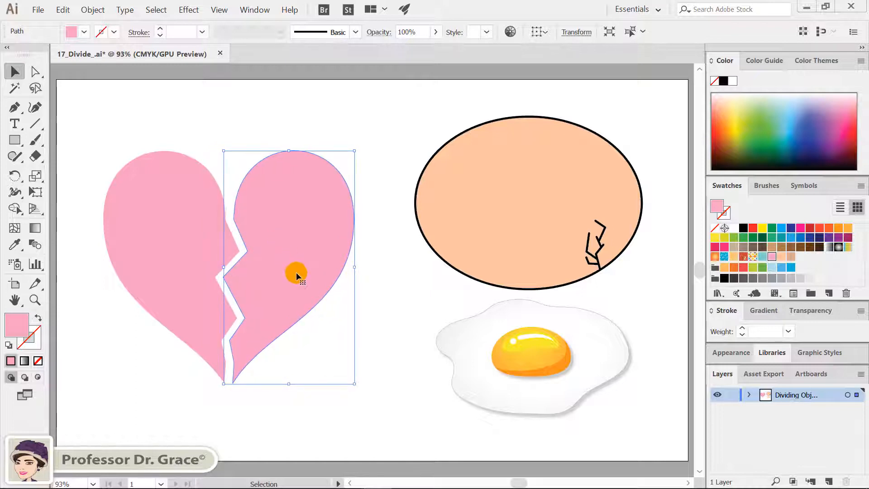
left_click(360, 340)
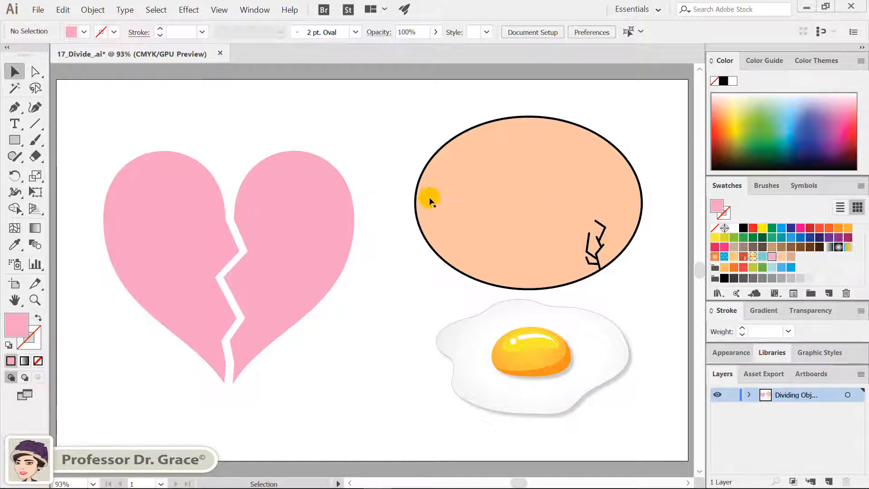
- Draw an open zigzag Pen path down the middle of the orange oval, from above its upper edge to just below its lower edge
left_click(14, 107)
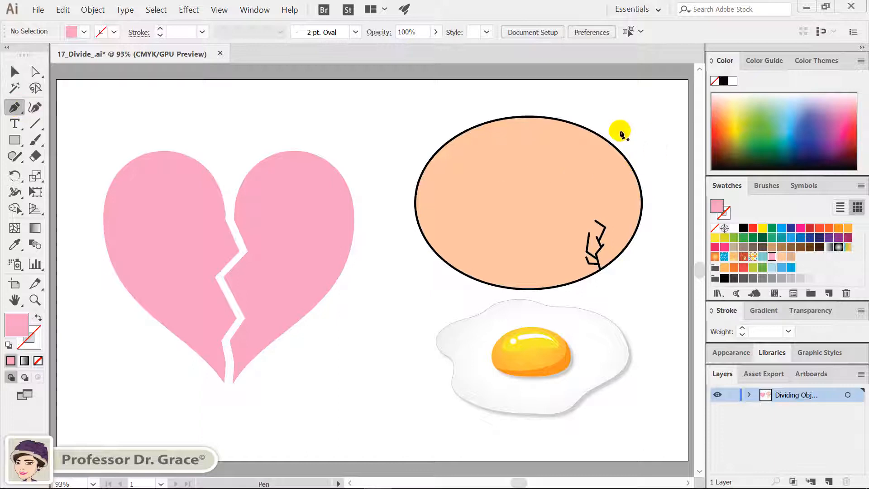
left_click_drag(525, 103, 506, 147)
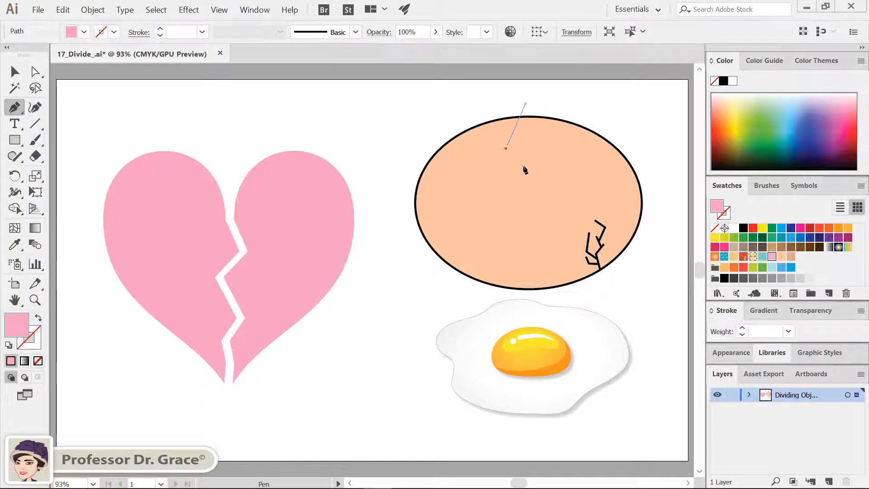
left_click(538, 173)
left_click(518, 206)
left_click(539, 237)
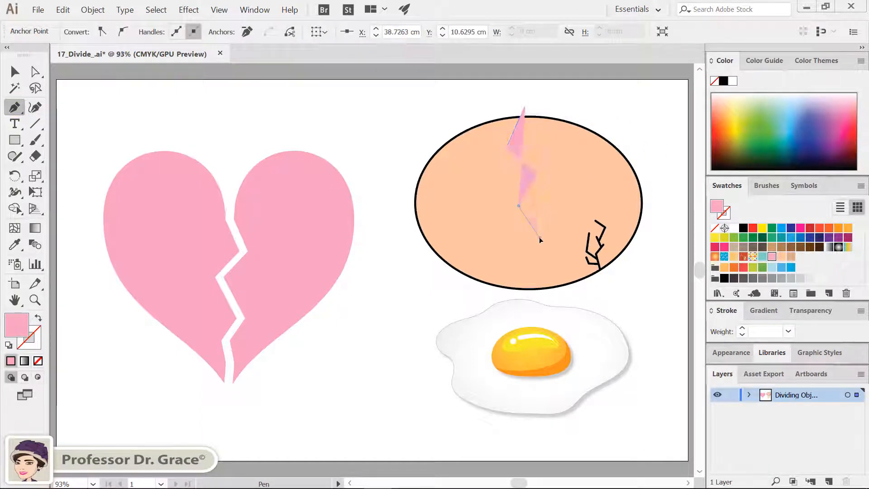
left_click(530, 255)
left_click(525, 259)
left_click(540, 274)
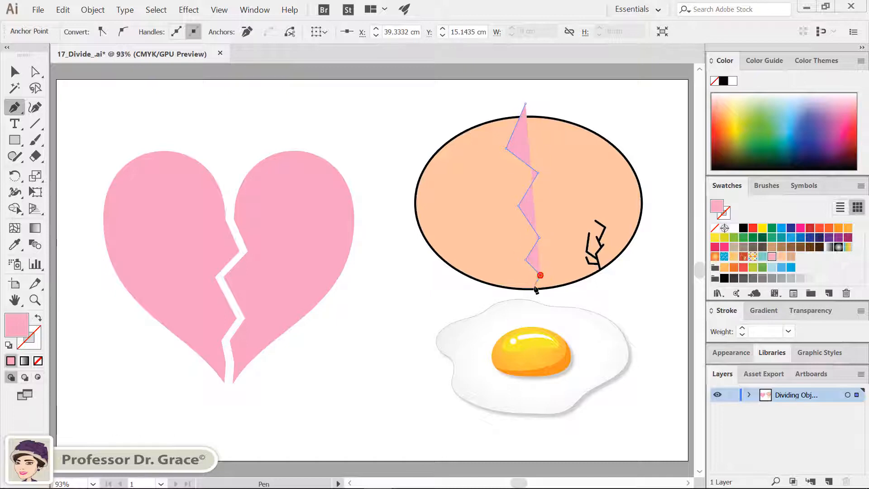
left_click(529, 292)
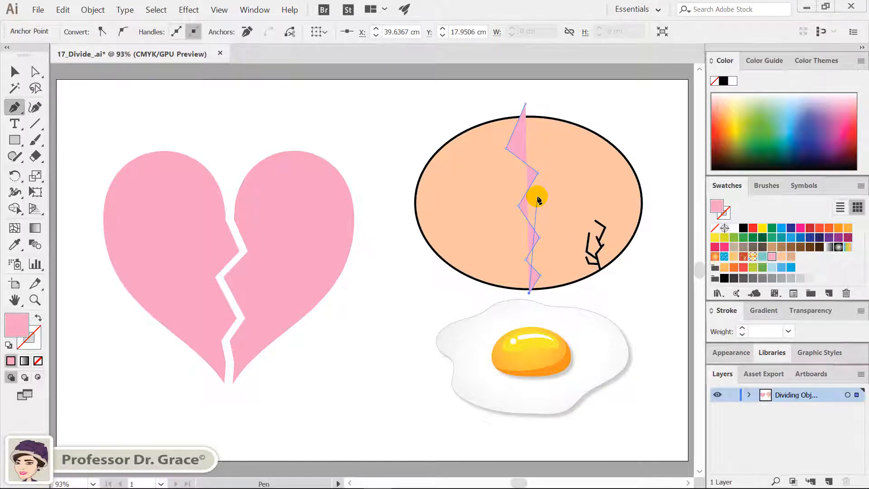
key("v")
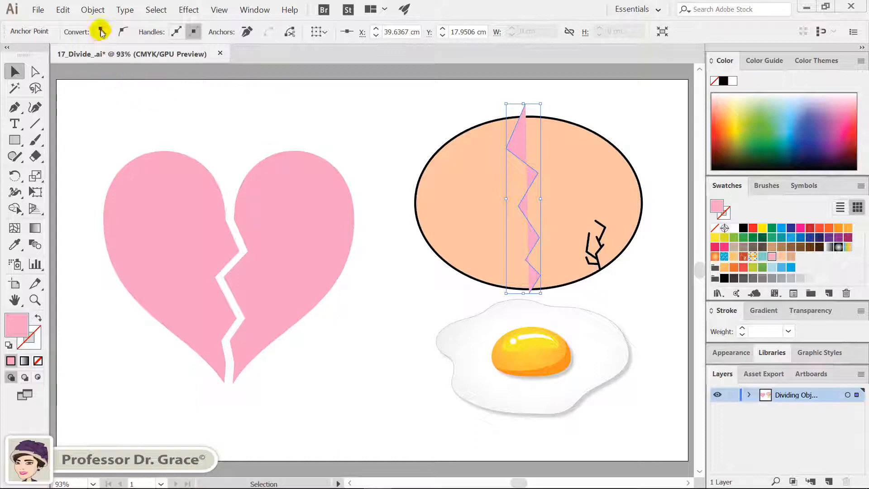
- Split the orange oval along the zigzag path with Divide Objects Below, and deselect the pieces
left_click(90, 9)
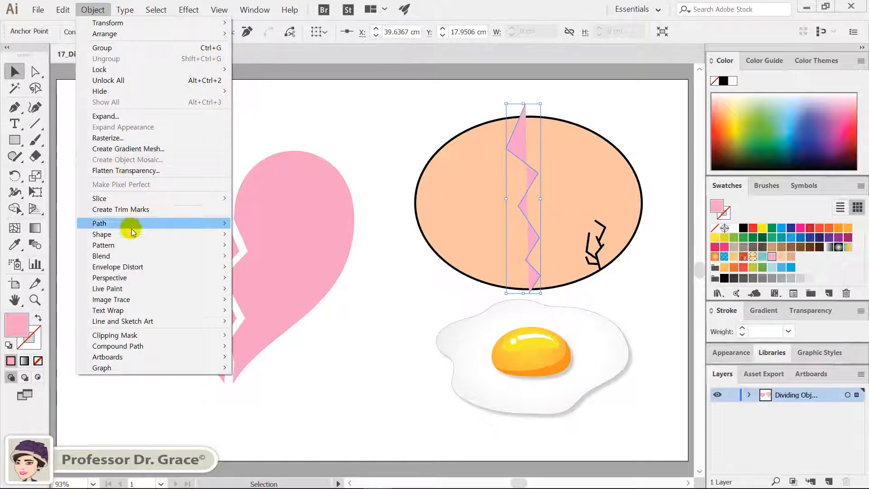
mouse_move(140, 224)
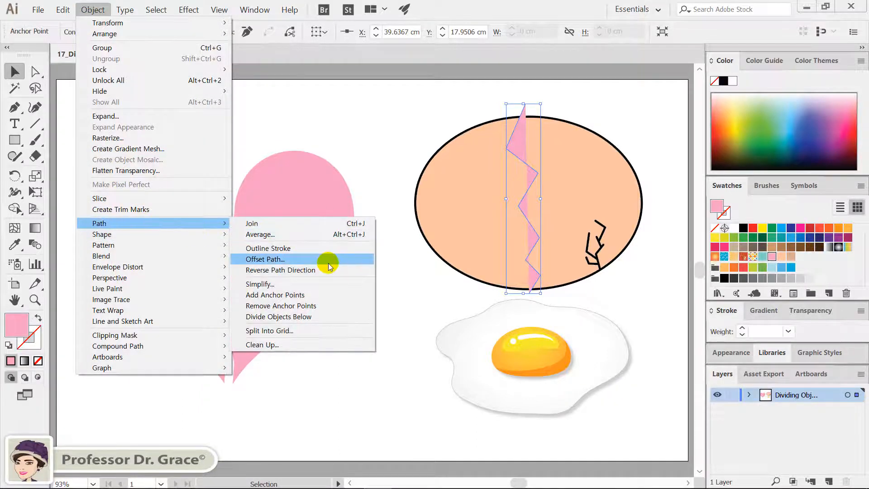
left_click(335, 317)
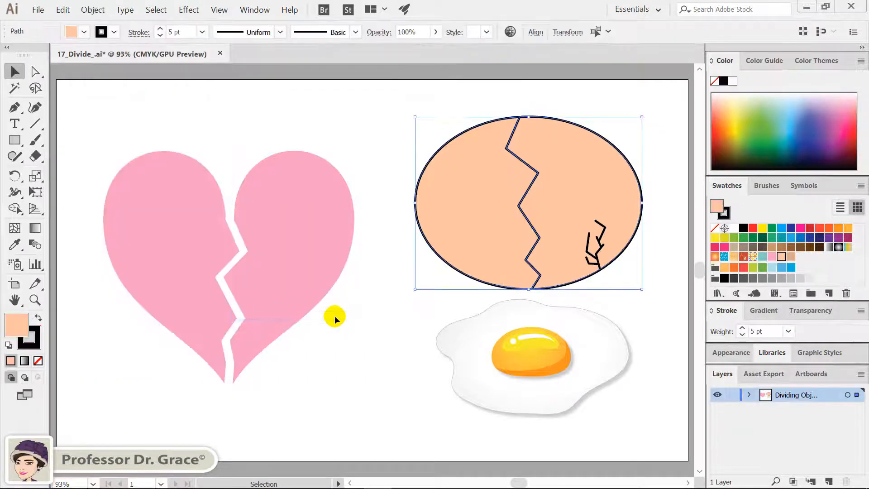
left_click(671, 319)
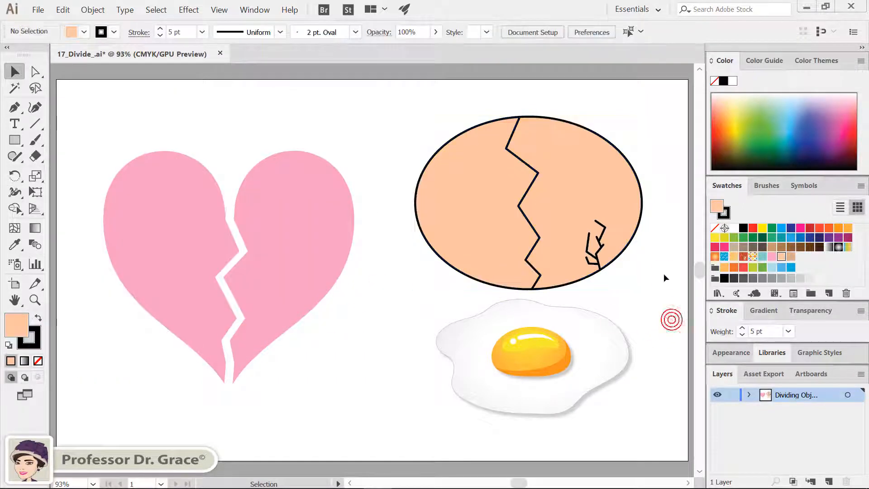
- Select the egg's right half together with its small crack lines and nudge it to the right to open a gap
left_click(625, 278)
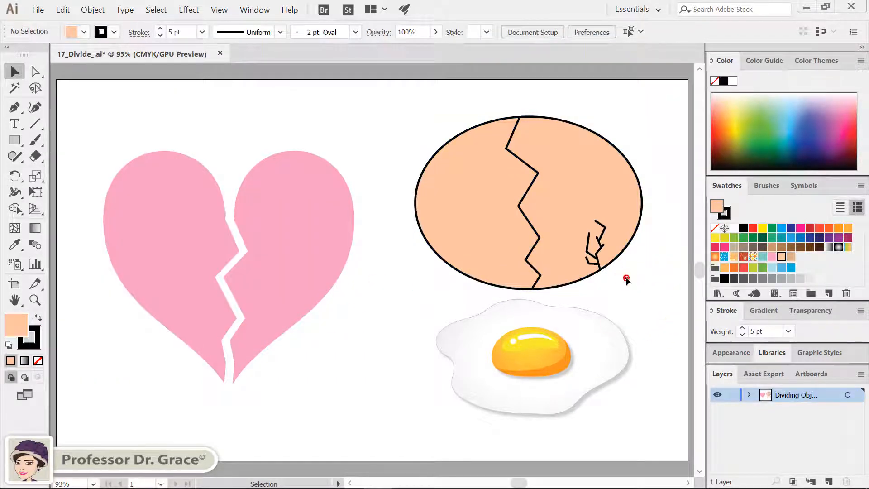
left_click(582, 197)
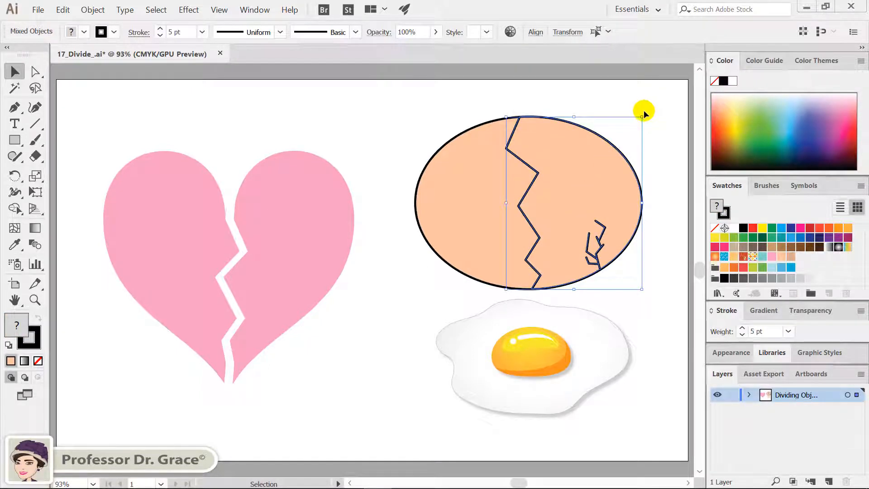
key("Right")
key("Right")
key("Right")
key("Right")
key("Right")
key("Right")
key("Right")
key("Right")
key("Right")
key("Right")
key("Right")
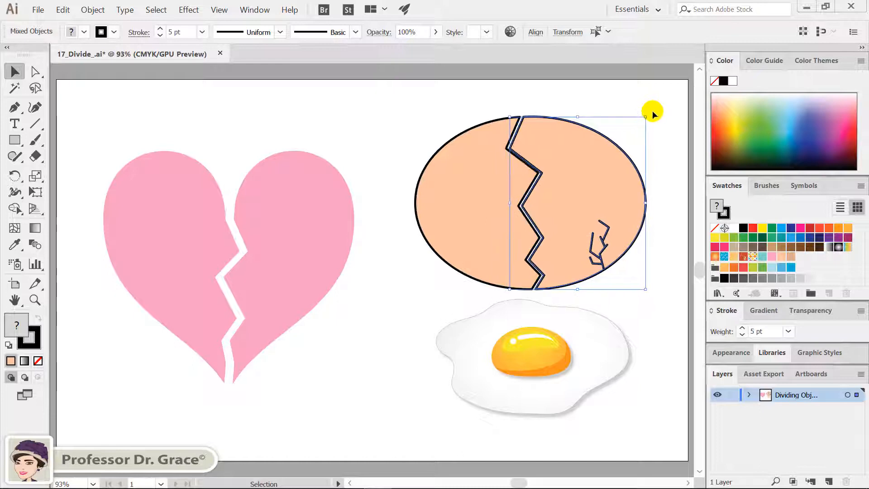
- Tilt the right shell half counterclockwise and lower it, move the left half down and left with a clockwise tilt, and deselect
left_click_drag(652, 111, 622, 101)
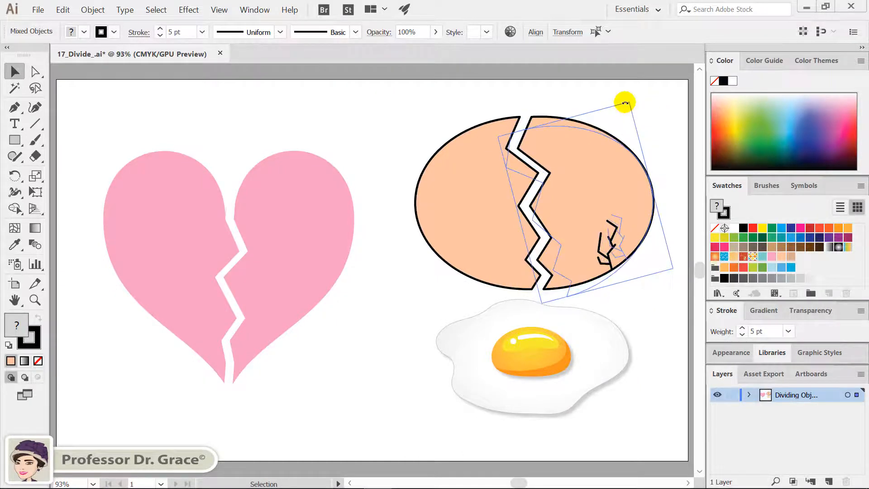
left_click_drag(638, 194, 636, 226)
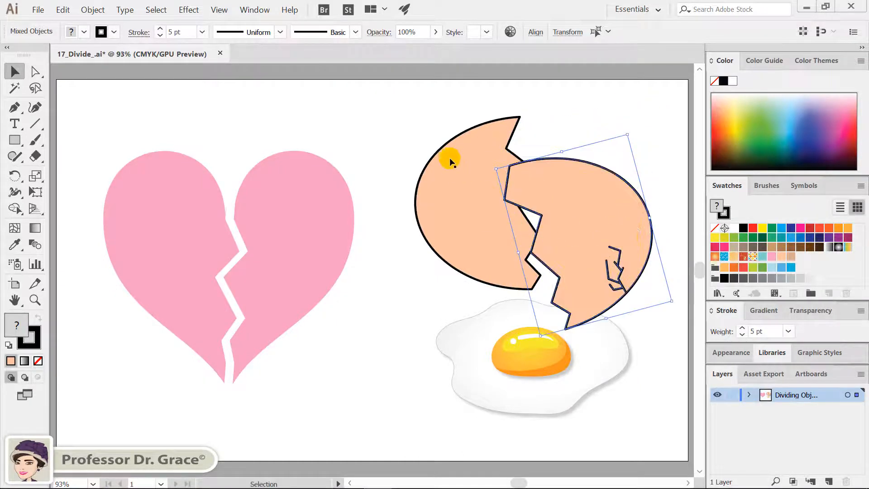
left_click_drag(450, 211, 407, 252)
left_click_drag(499, 152, 513, 170)
left_click(542, 120)
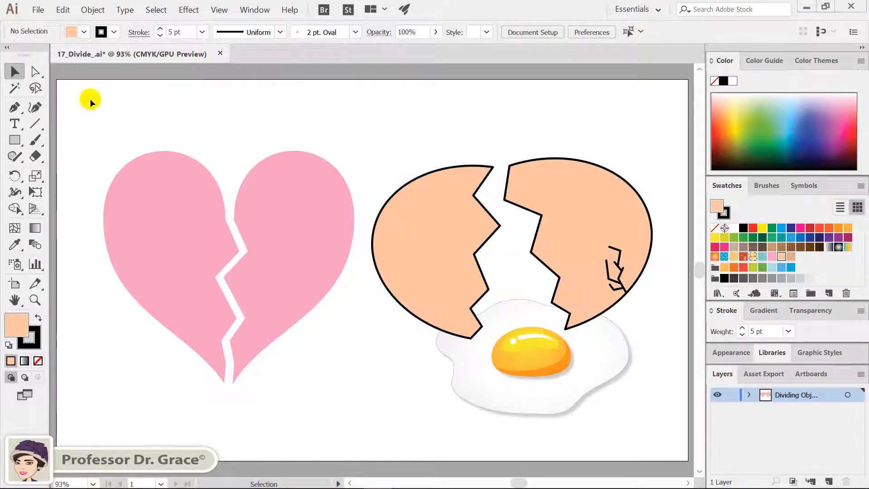
- Draw a closed jagged Pen shape along the left shell half's broken edge for its inner side, and deselect it
left_click(14, 107)
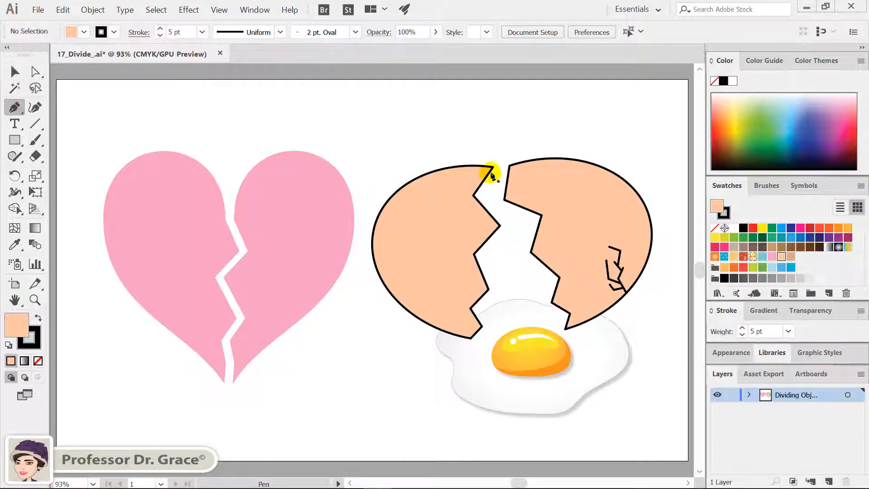
left_click(491, 168)
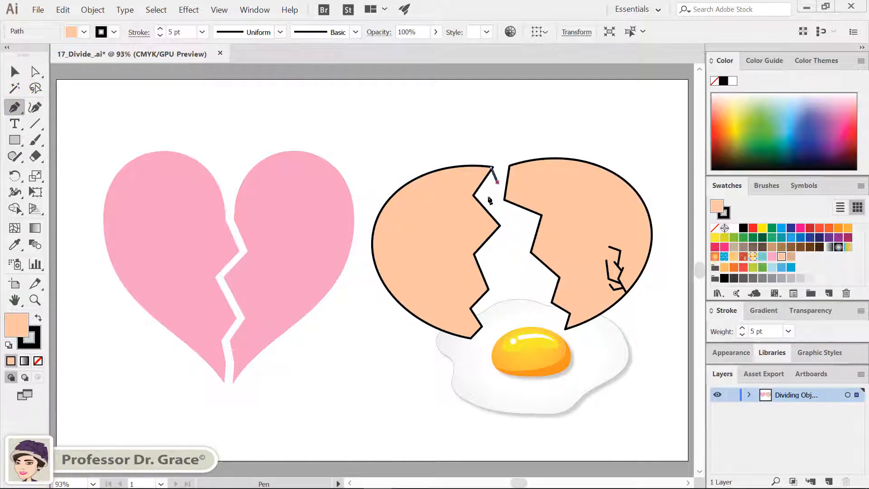
left_click(497, 183)
left_click(494, 208)
left_click(478, 233)
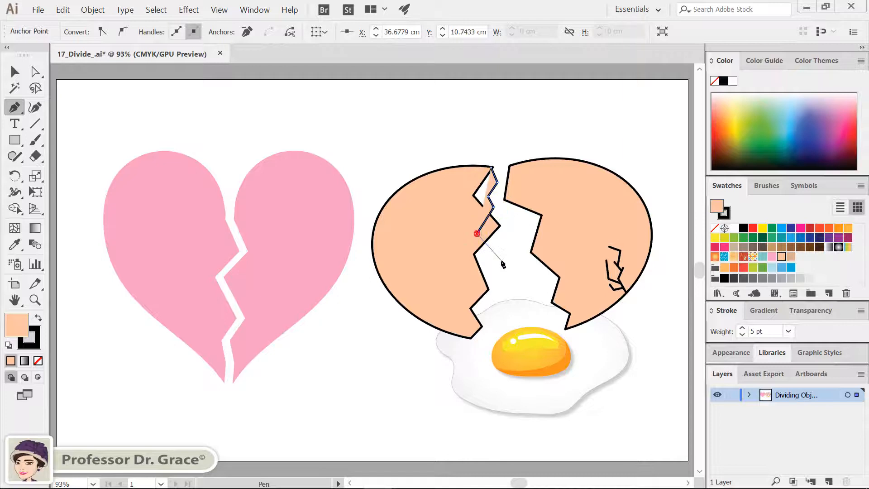
left_click(493, 257)
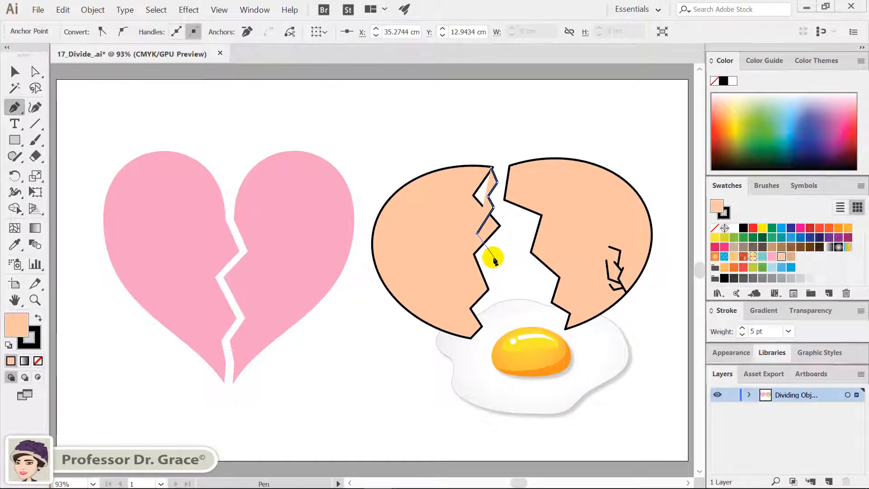
left_click(496, 289)
left_click(488, 300)
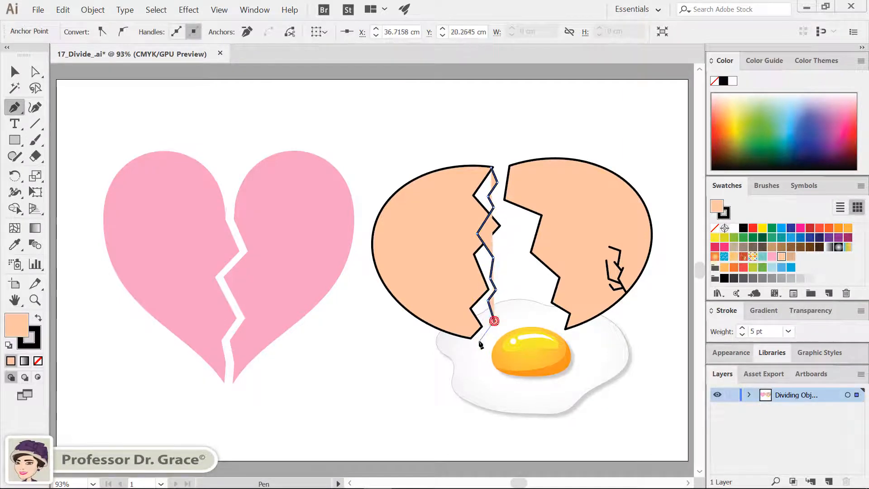
left_click(494, 320)
left_click(471, 339)
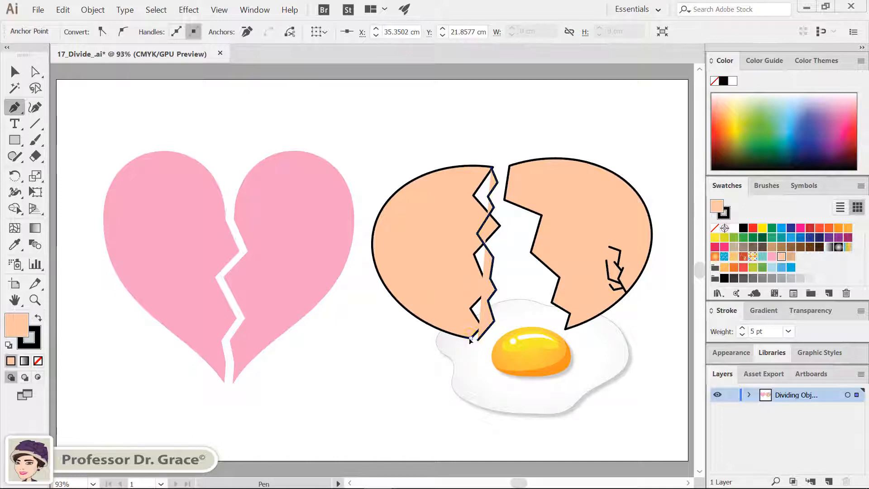
left_click(459, 271)
left_click(470, 194)
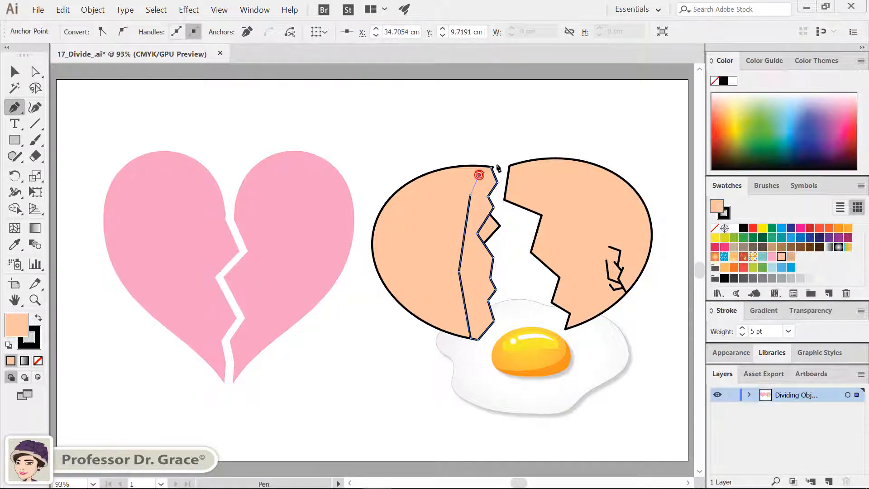
left_click(491, 168)
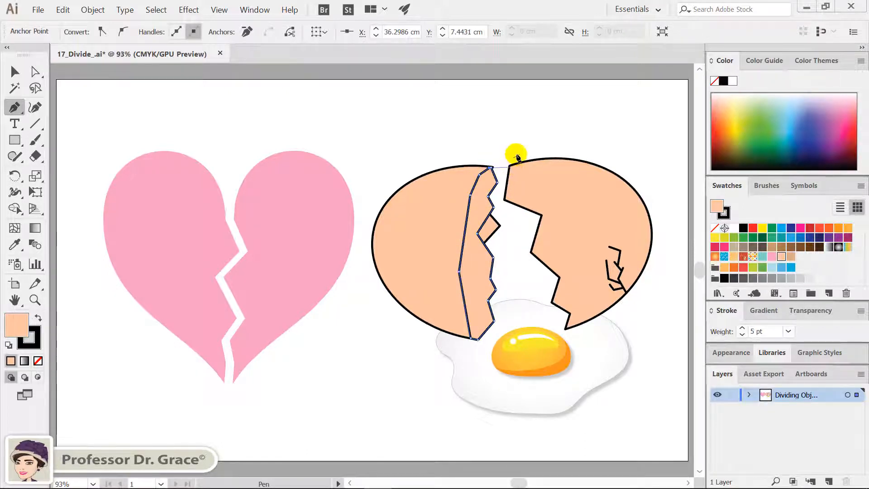
left_click(507, 151, "ctrl")
- Draw a closed jagged Pen shape along the right shell half's broken edge, from its upper tip to its lower tip and back
left_click(507, 170)
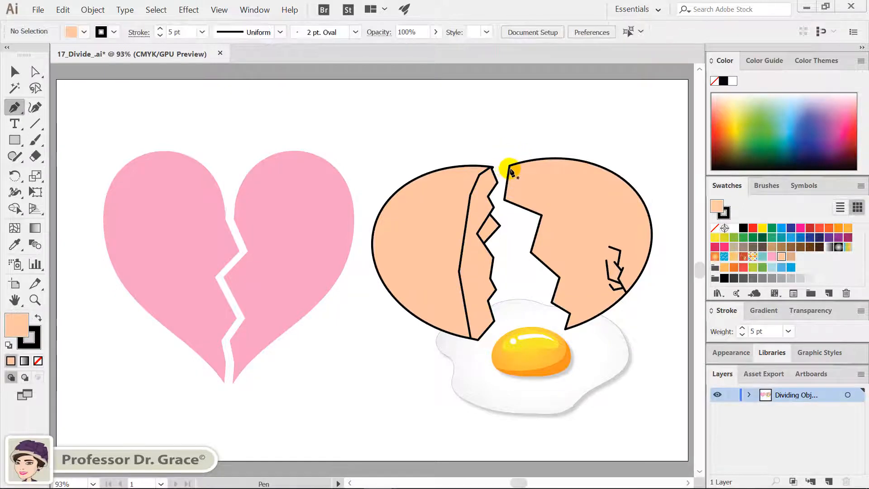
left_click(547, 187)
left_click(560, 223)
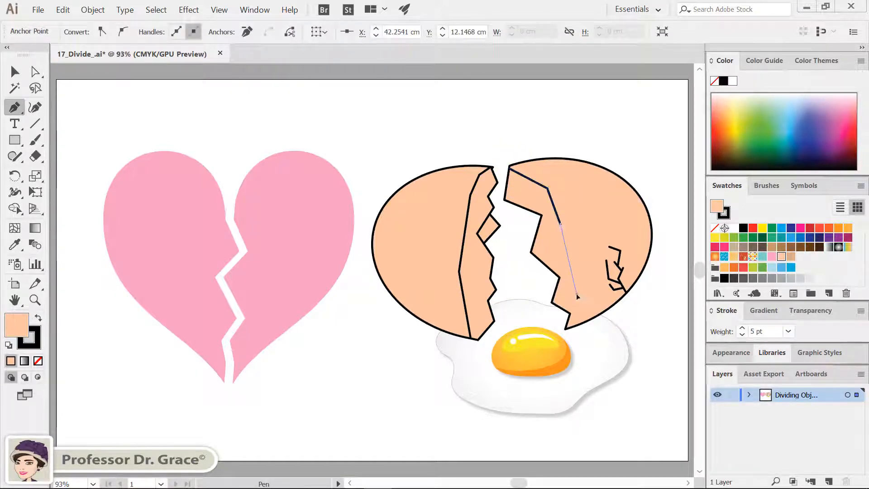
left_click(576, 295)
left_click(575, 321)
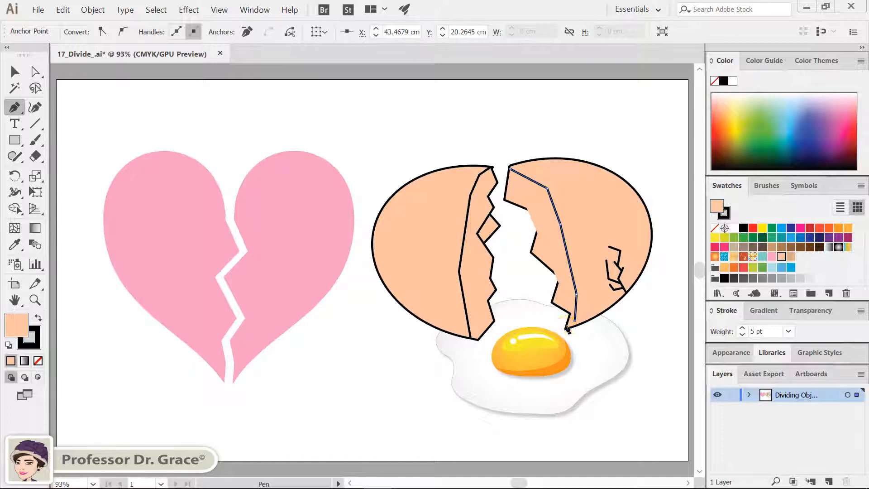
left_click(566, 327)
left_click(537, 309)
left_click(537, 280)
left_click(519, 260)
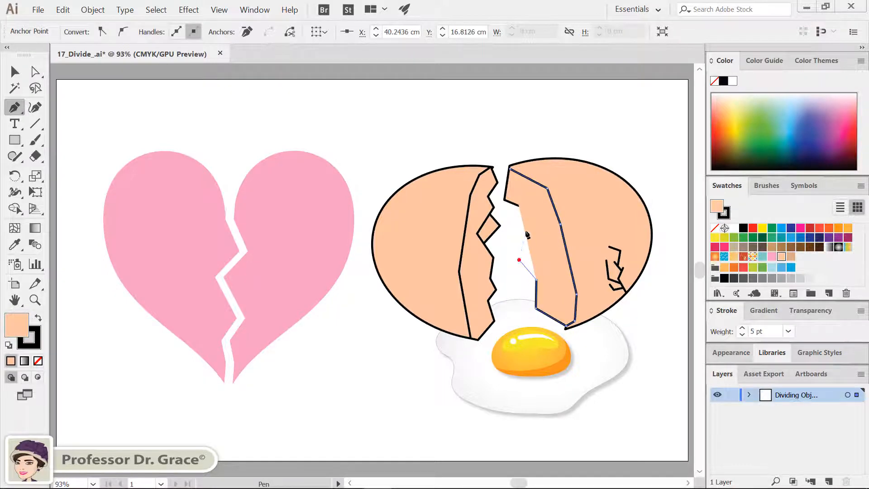
left_click(512, 221)
left_click(511, 206)
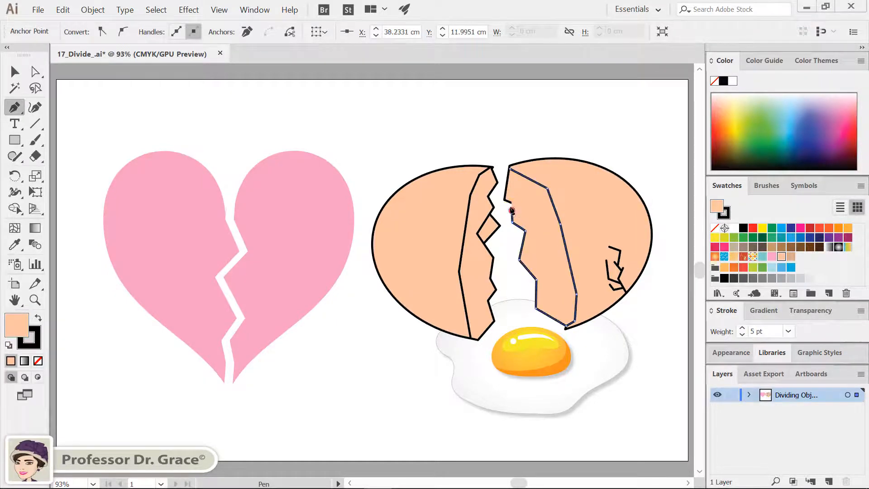
left_click(500, 196)
left_click(509, 170)
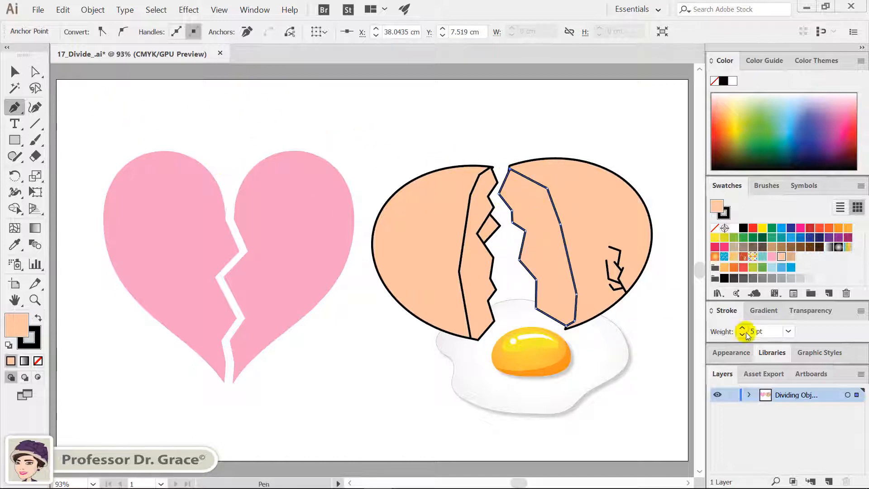
- Select both jagged inner-shell shapes and send them to the back, behind the shell halves
left_click(33, 72)
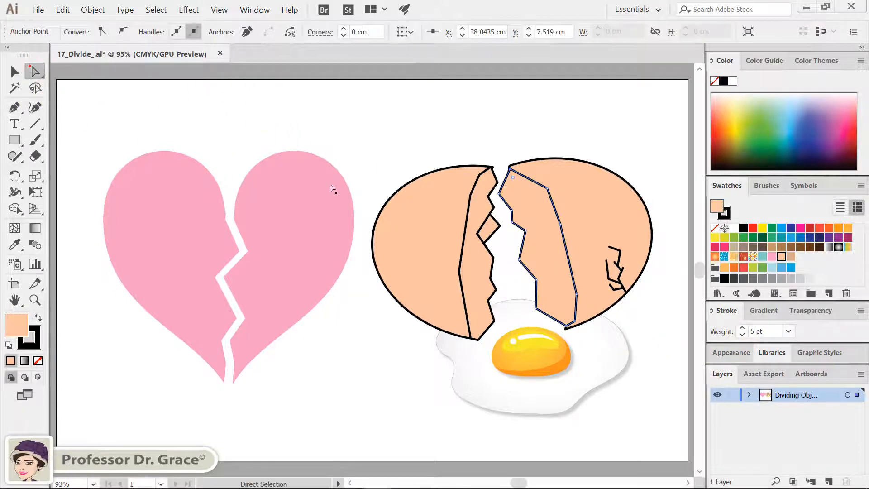
left_click(562, 320, "ctrl+shift")
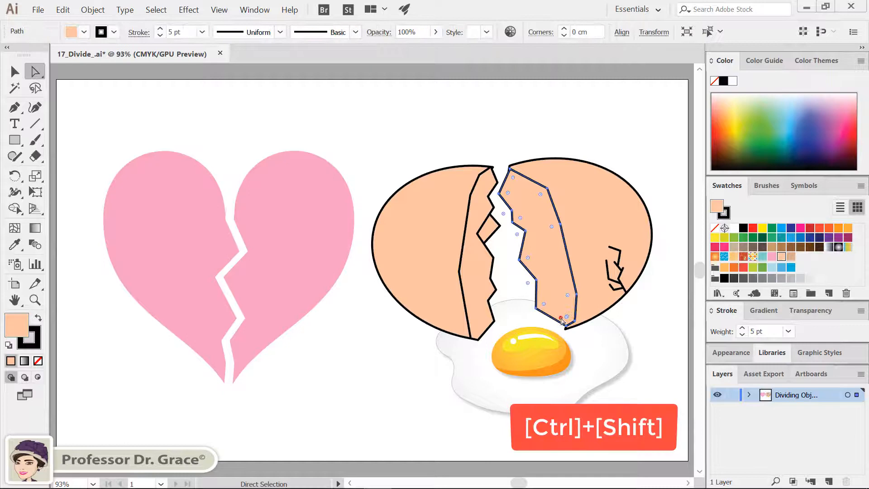
left_click(481, 278, "ctrl+shift")
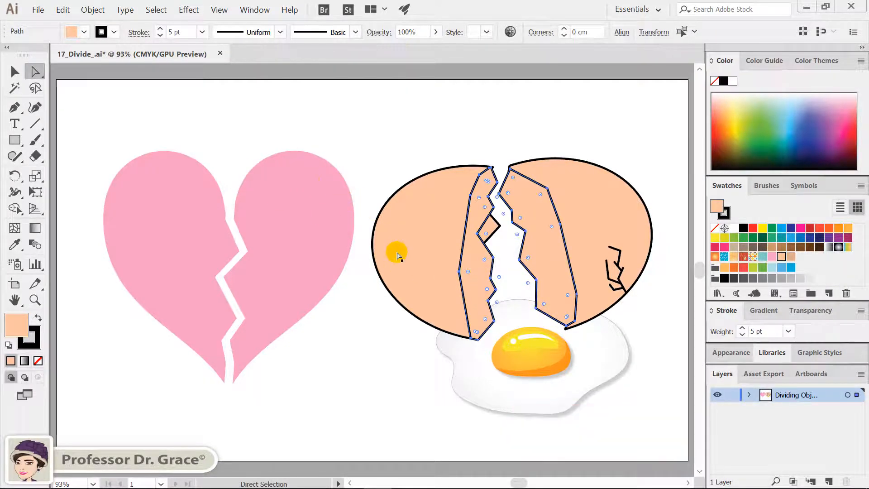
right_click(474, 248)
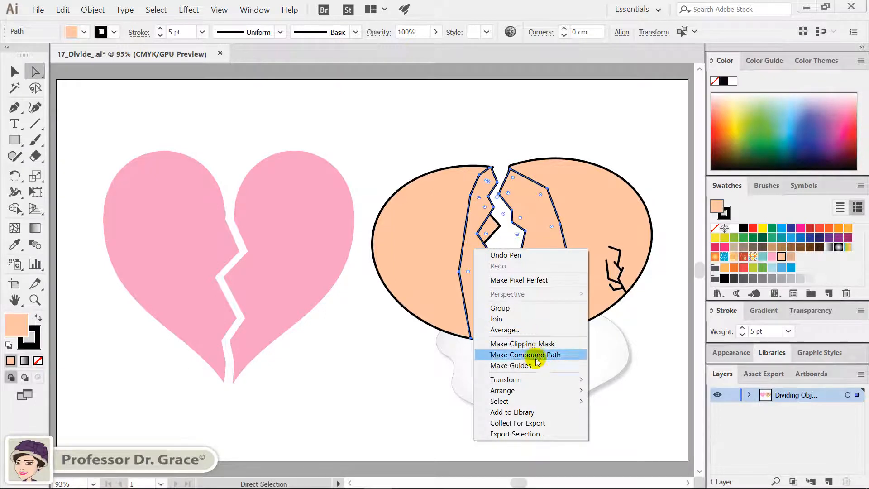
mouse_move(531, 389)
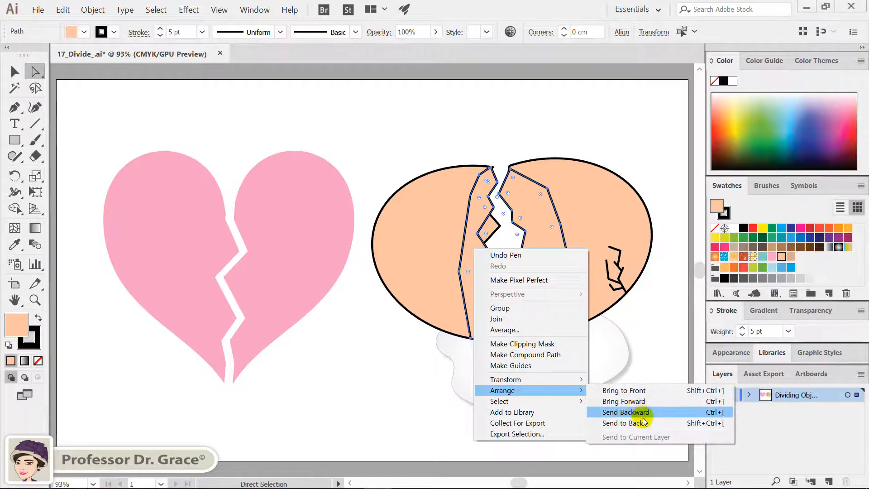
left_click(718, 425)
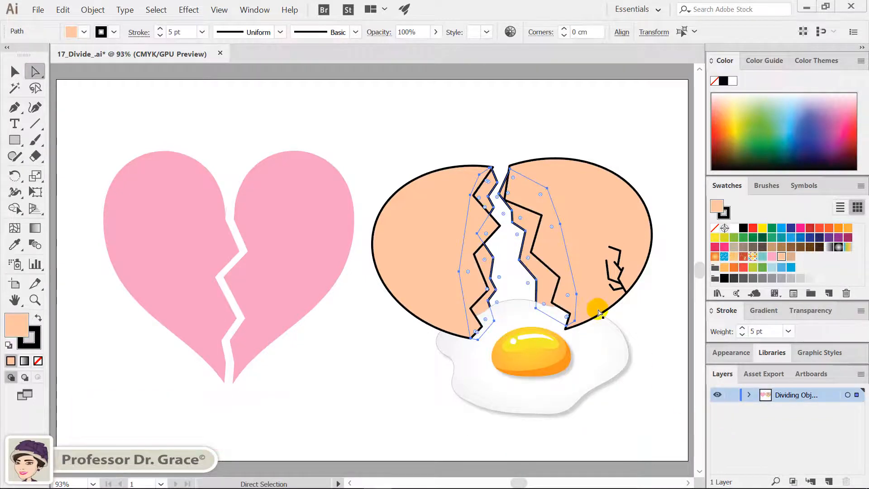
- Fill both inner-shell shapes with the darker tan swatch and deselect them
key("v")
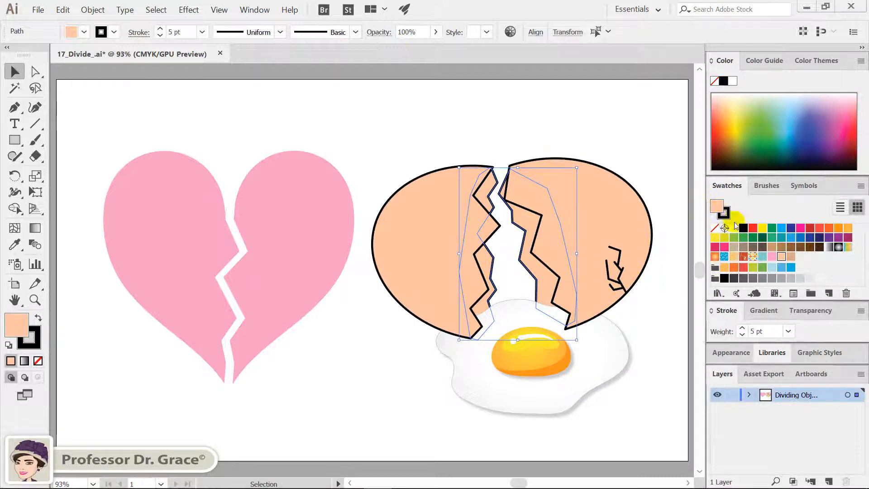
left_click(791, 257)
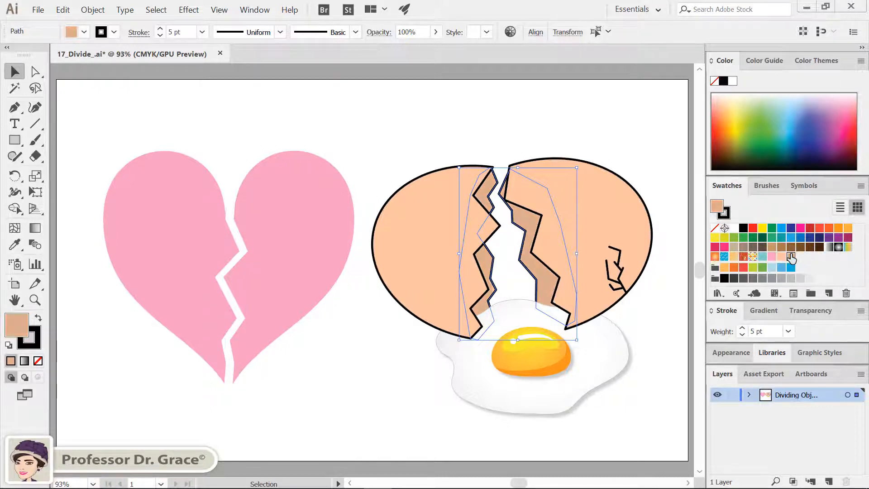
left_click(545, 115)
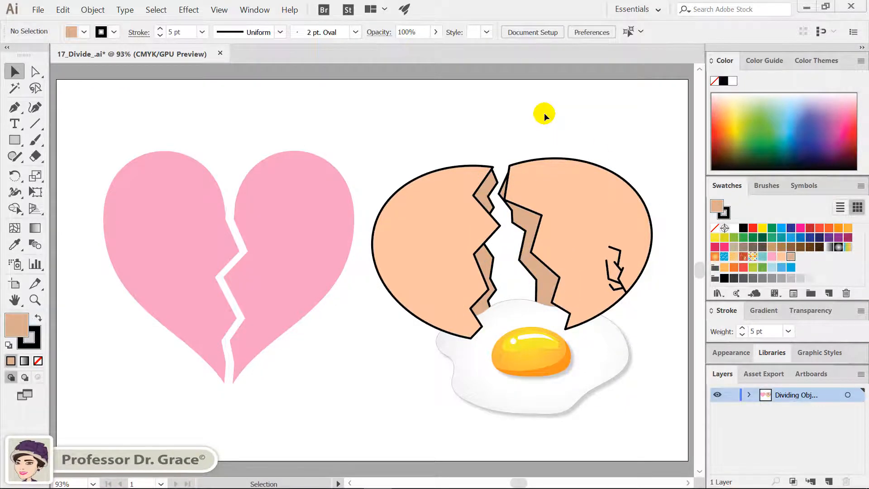